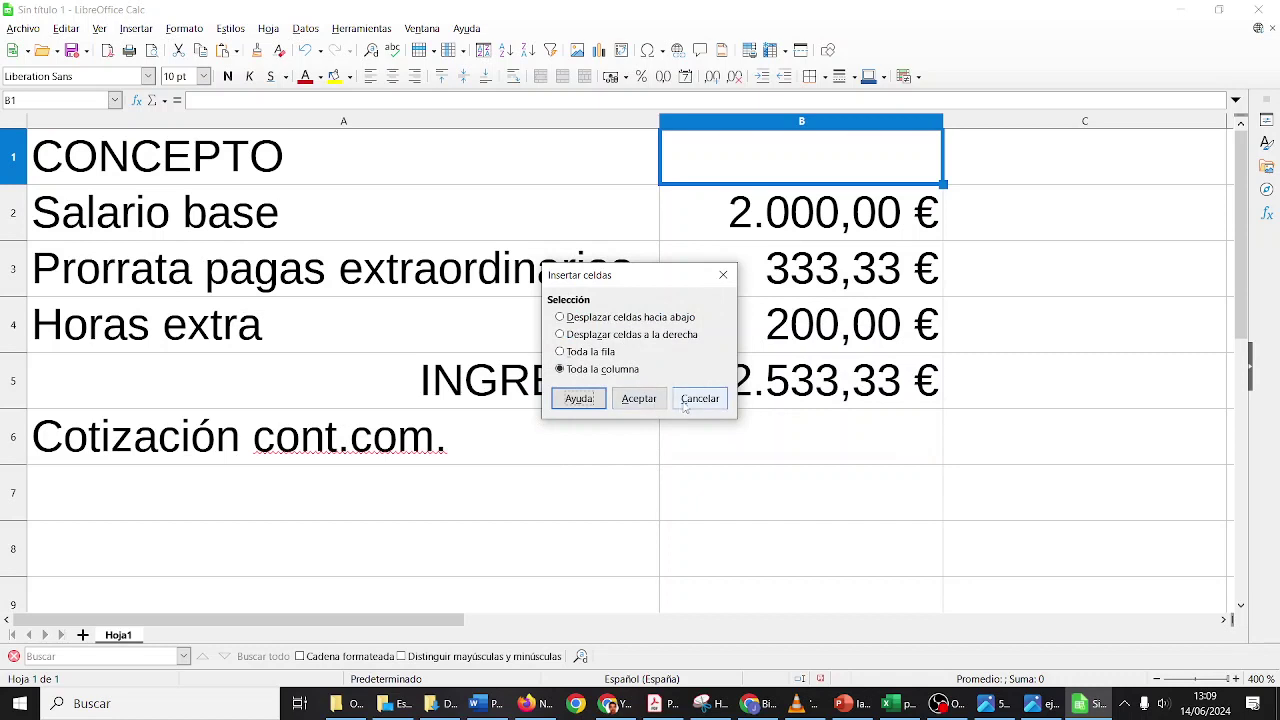
# Step: Insert a new column before column B and enter "%" as its heading in B1
pyautogui.click(755, 124)
pyautogui.rightClick(755, 127)
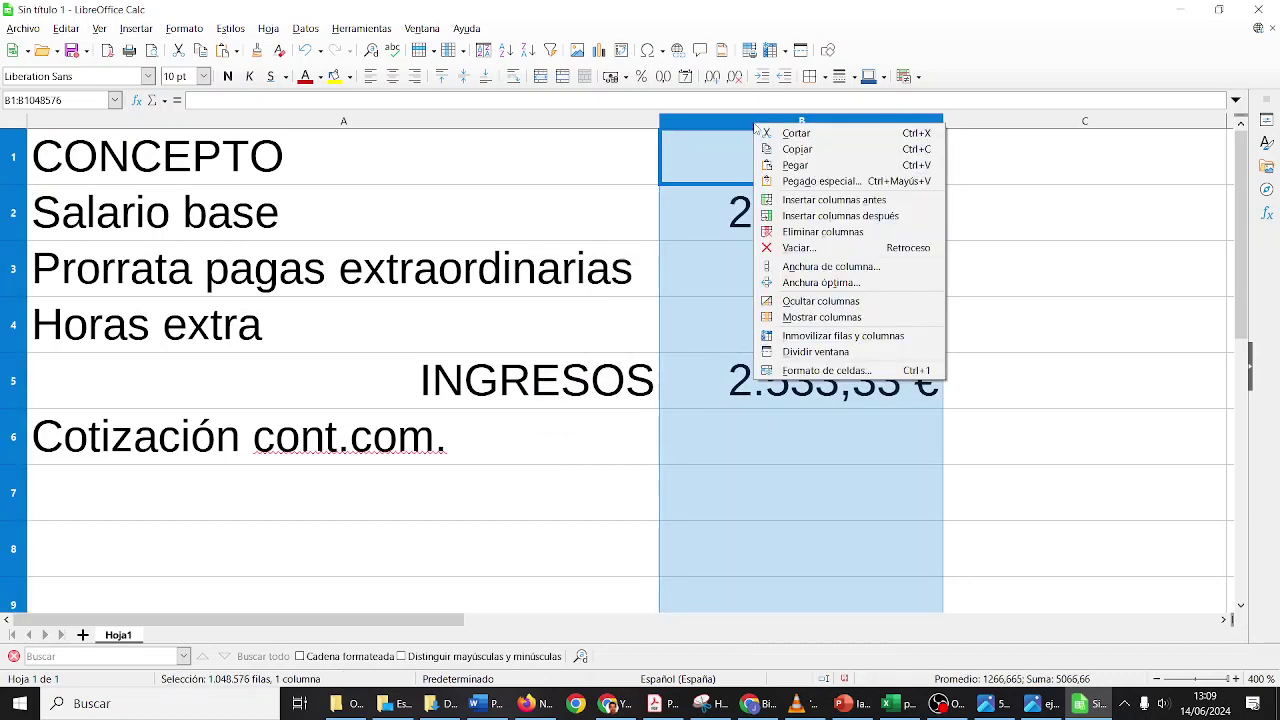
pyautogui.click(818, 201)
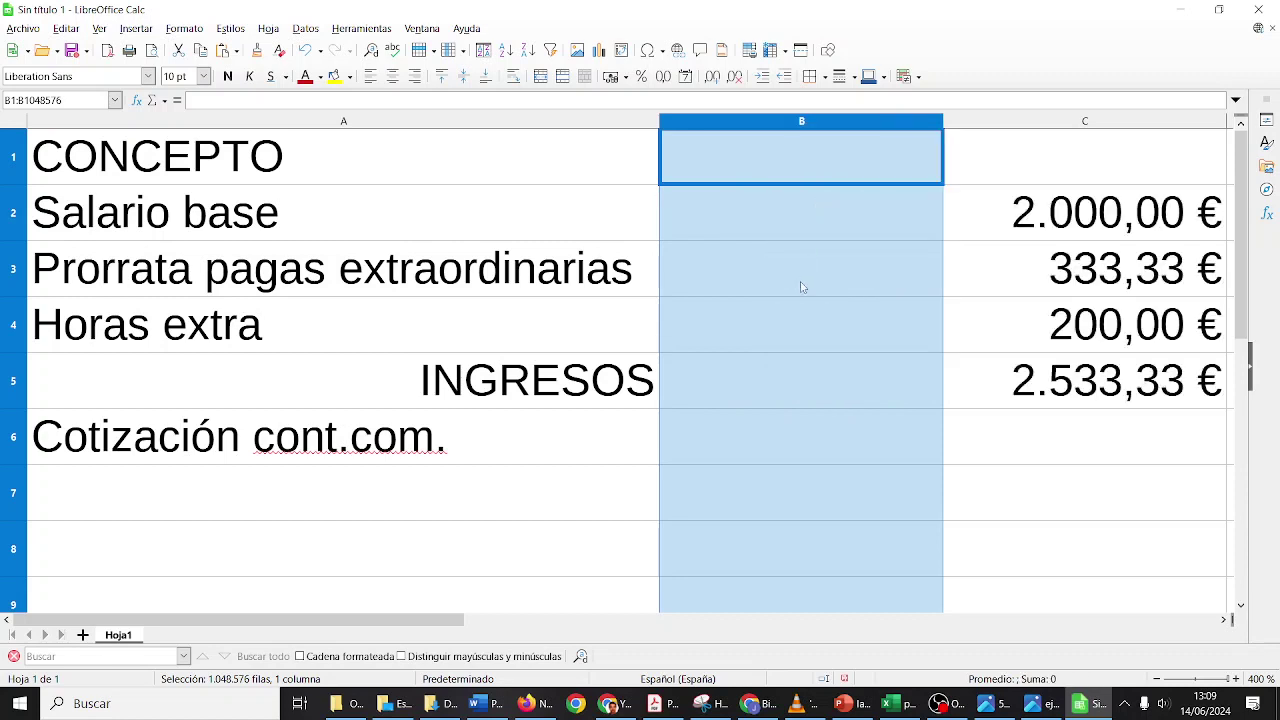
pyautogui.click(775, 172)
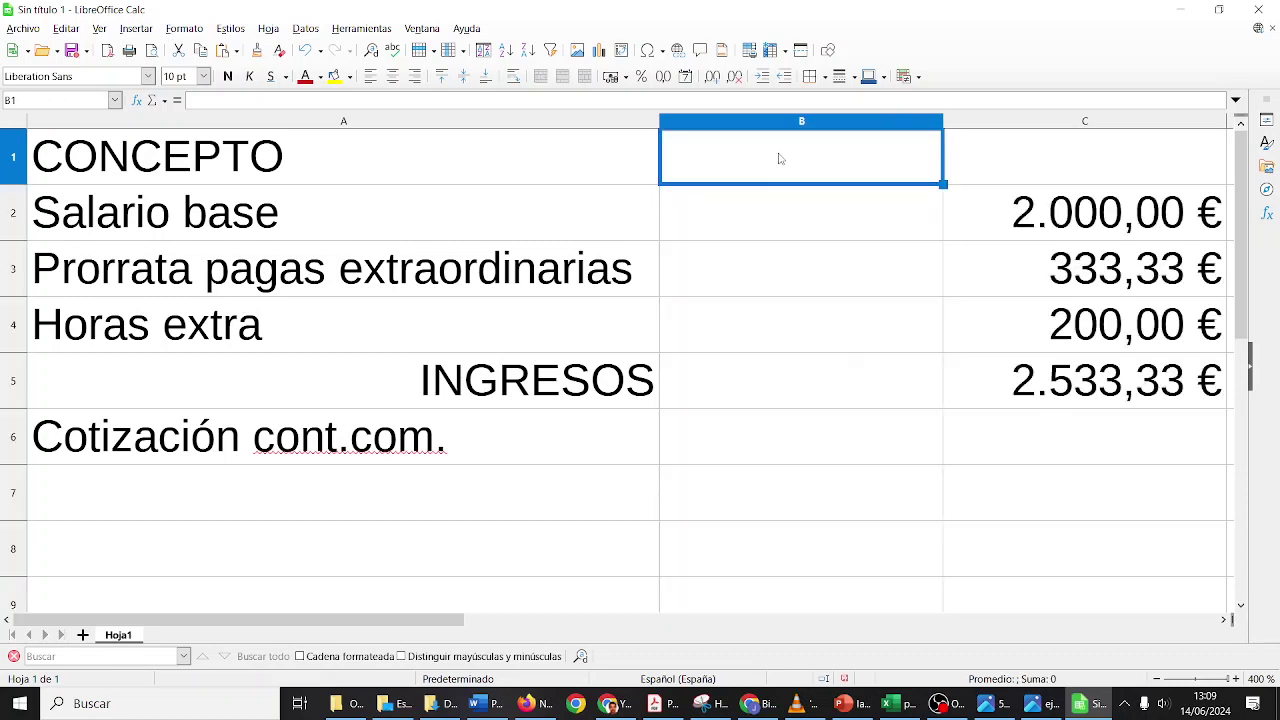
pyautogui.write('%')
# Step: Enter 4,70% in B6 as the rate for Cotización cont.com
pyautogui.click(792, 444)
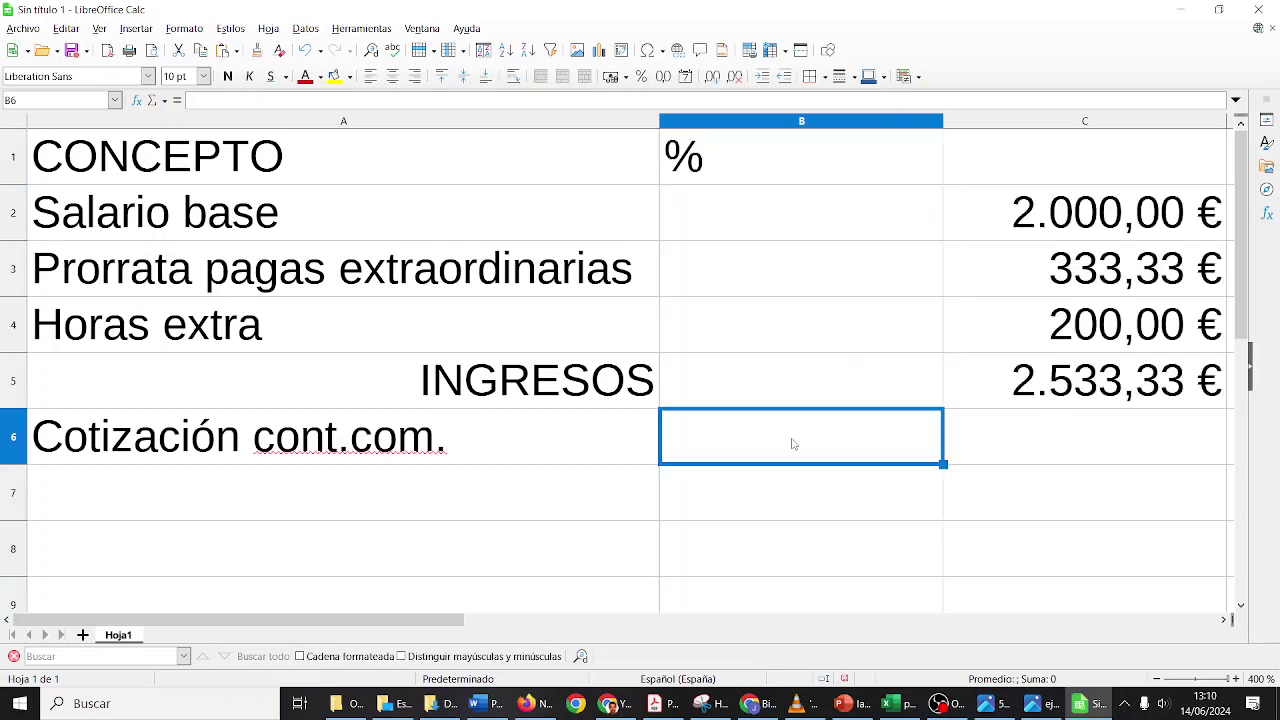
pyautogui.write('4,70 ')
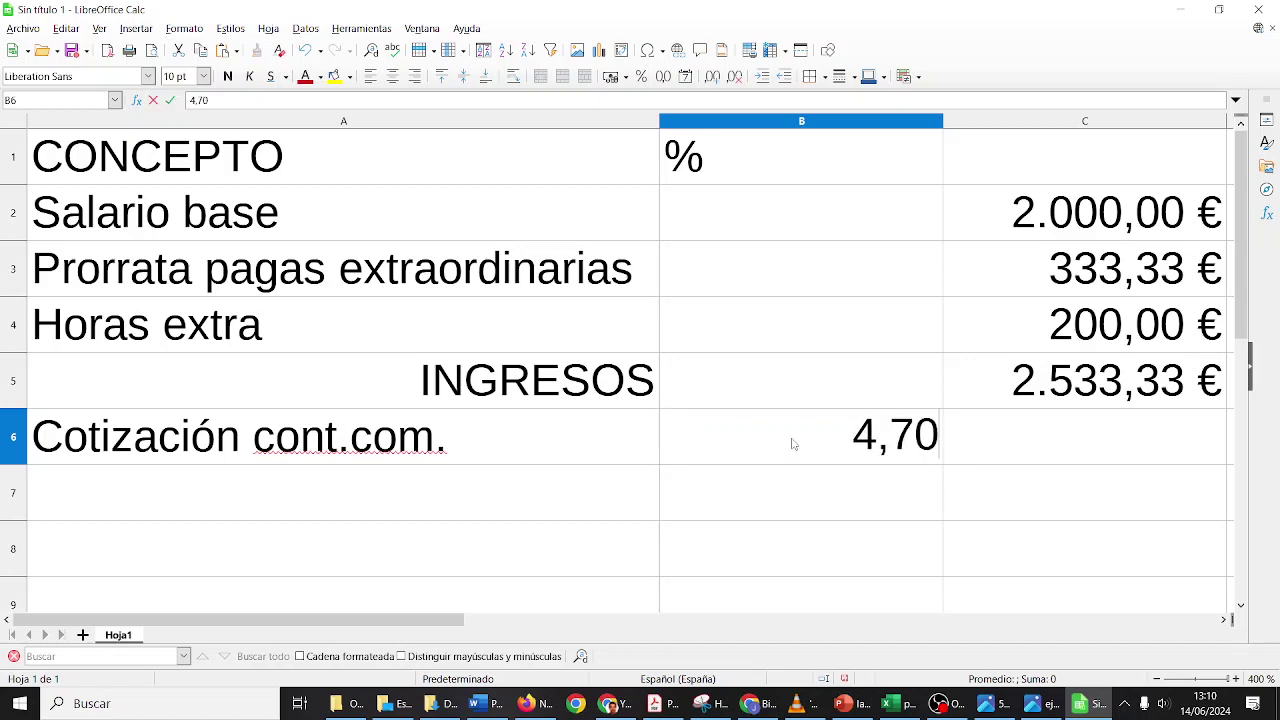
pyautogui.write('%')
pyautogui.press('Return')
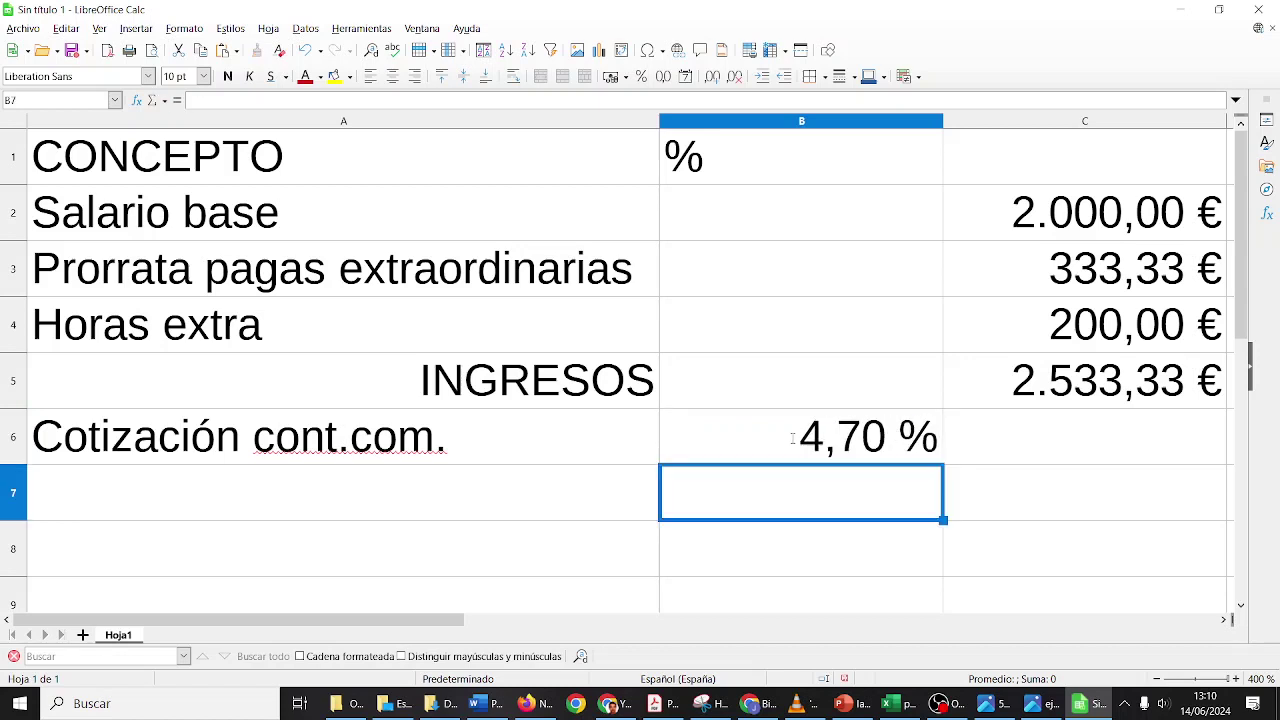
# Step: Calculate the Cotización cont.com. amount in C6 with the formula =B6*C5
pyautogui.click(984, 450)
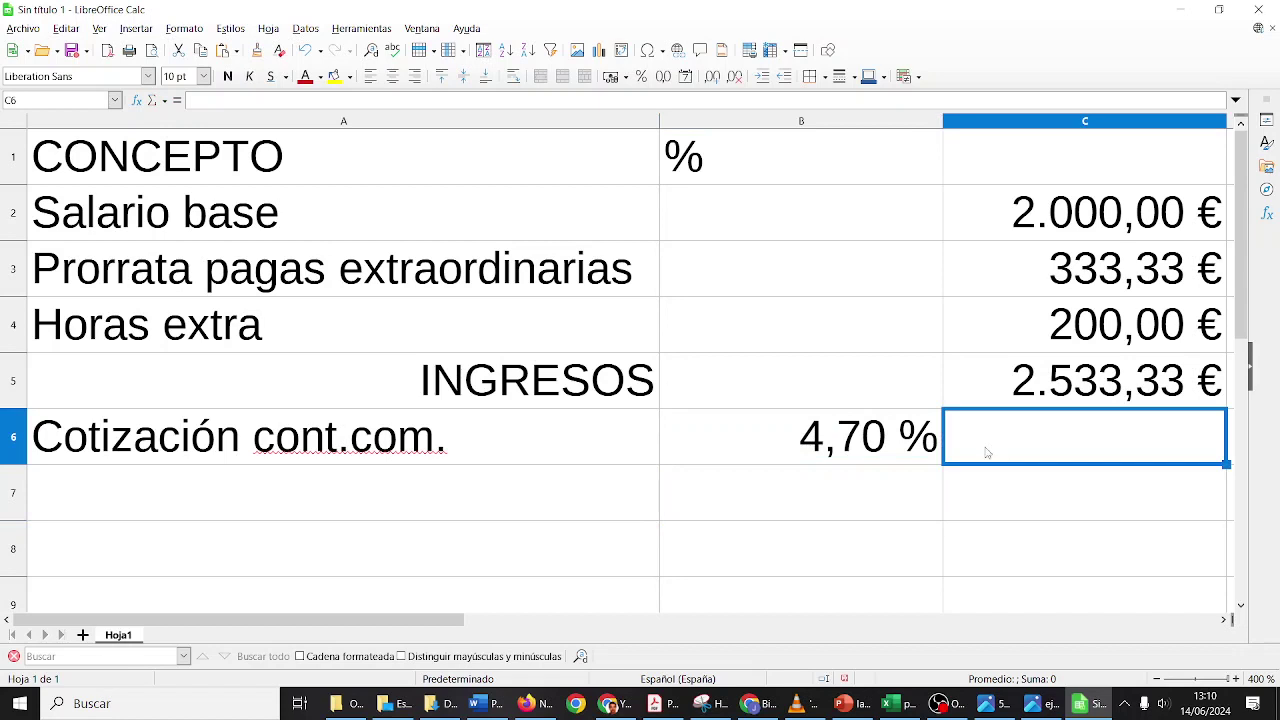
pyautogui.write('=')
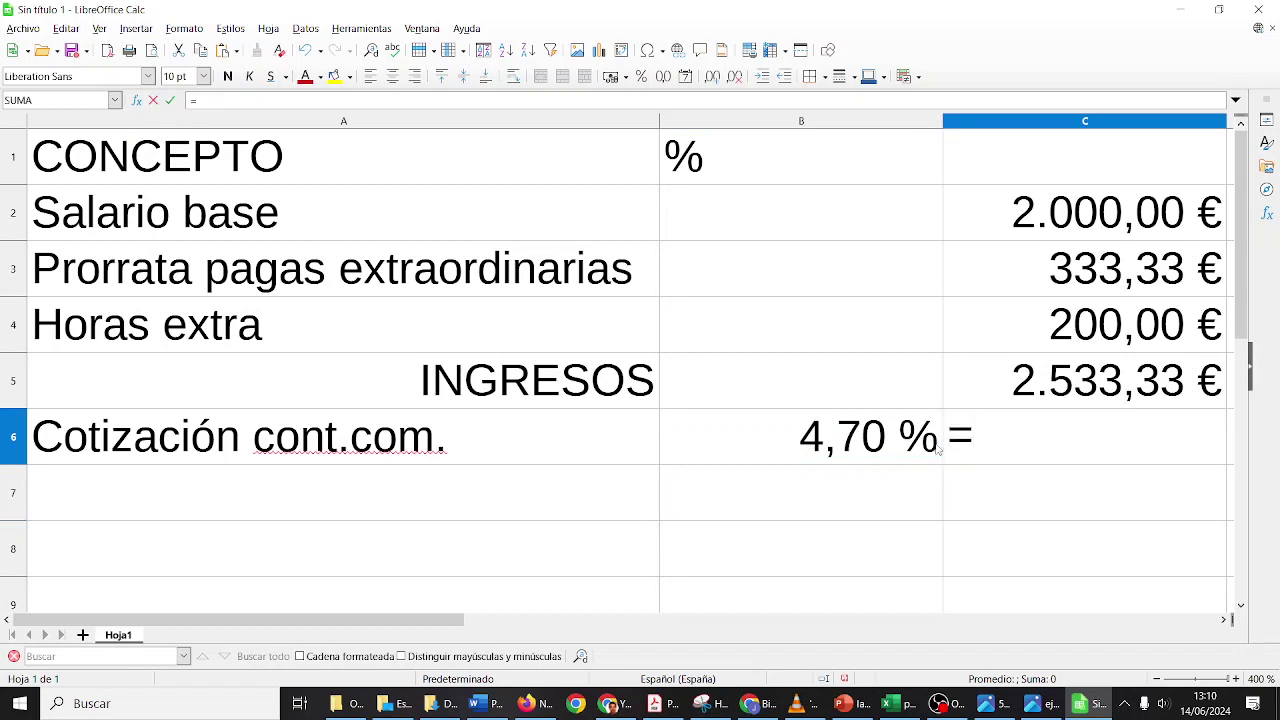
pyautogui.click(921, 455)
pyautogui.write('*')
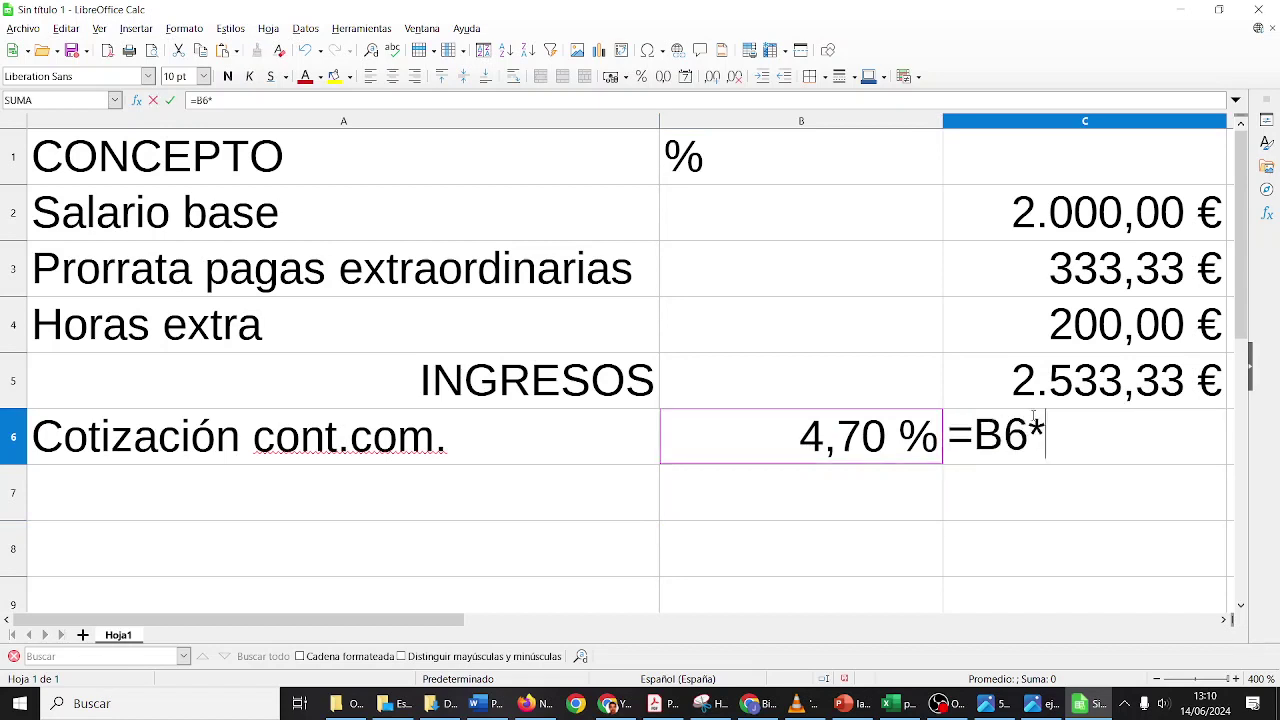
pyautogui.click(1090, 400)
pyautogui.press('Return')
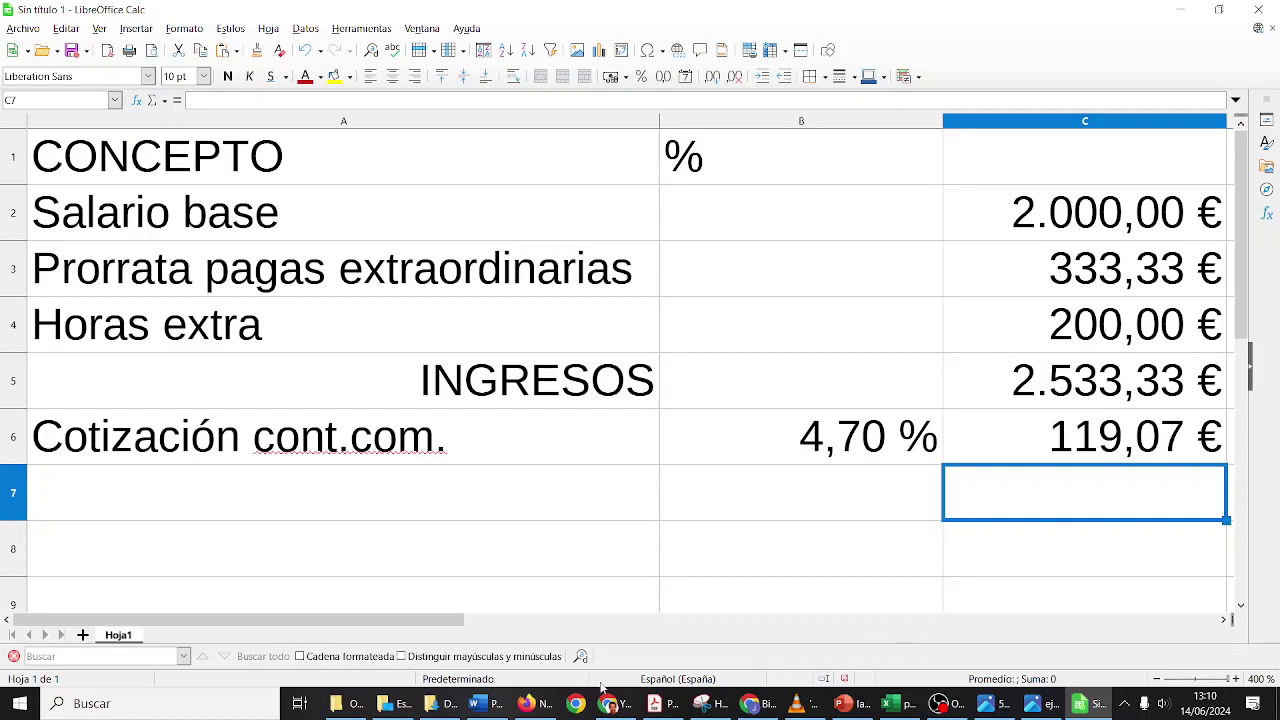
# Step: Consult the payslip image ejemplo-nomina.png and enter "Cotización form." in A7 with a rate of 0,10% in B7
pyautogui.click(531, 704)
pyautogui.click(540, 706)
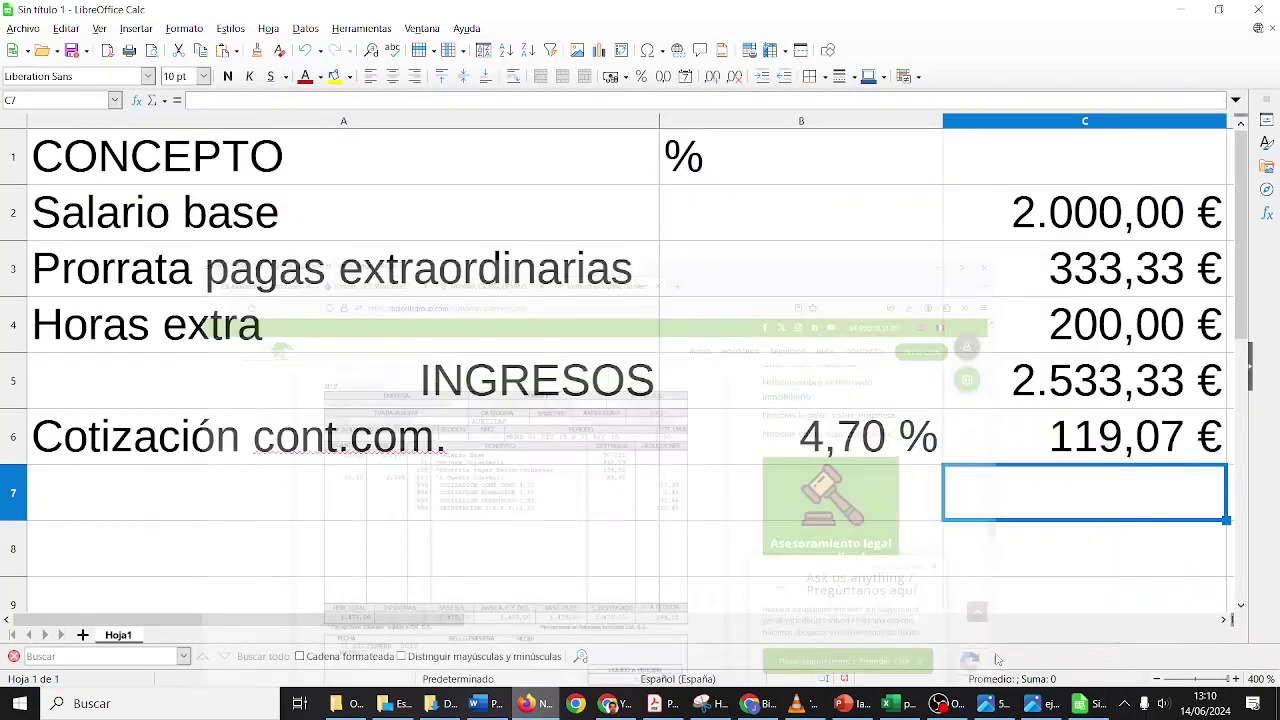
pyautogui.click(1045, 704)
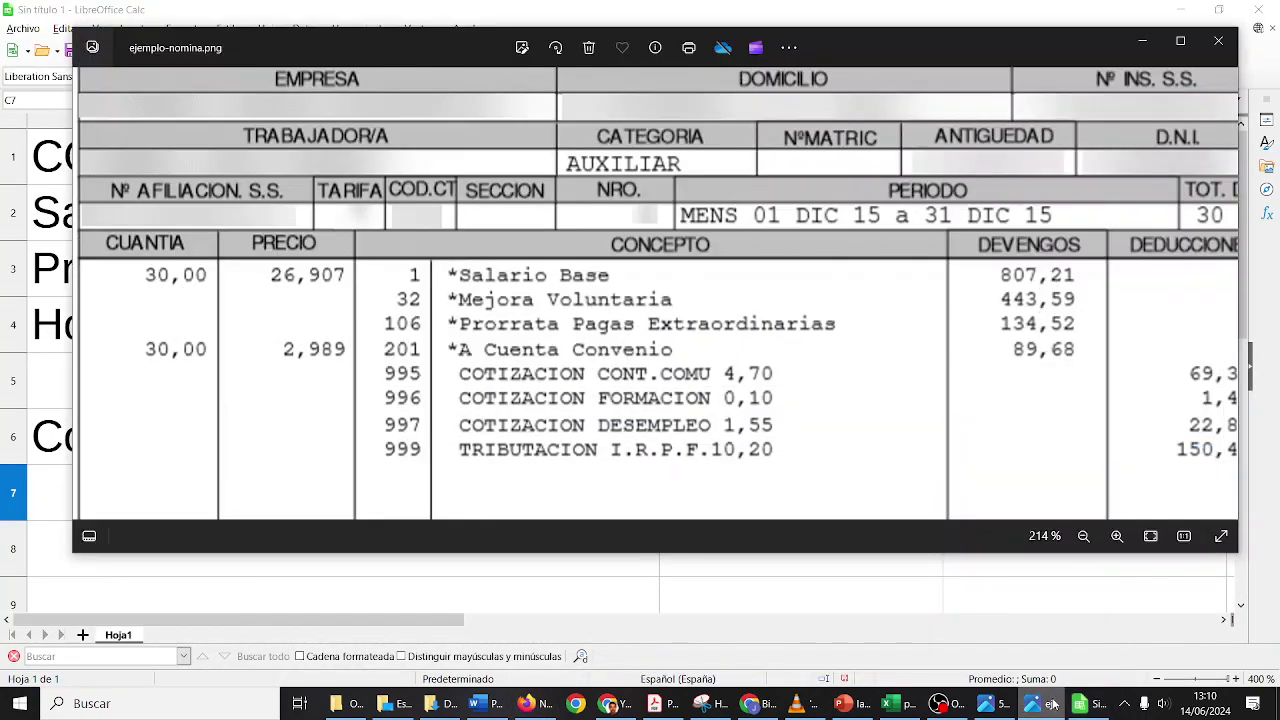
pyautogui.click(1052, 706)
pyautogui.click(360, 486)
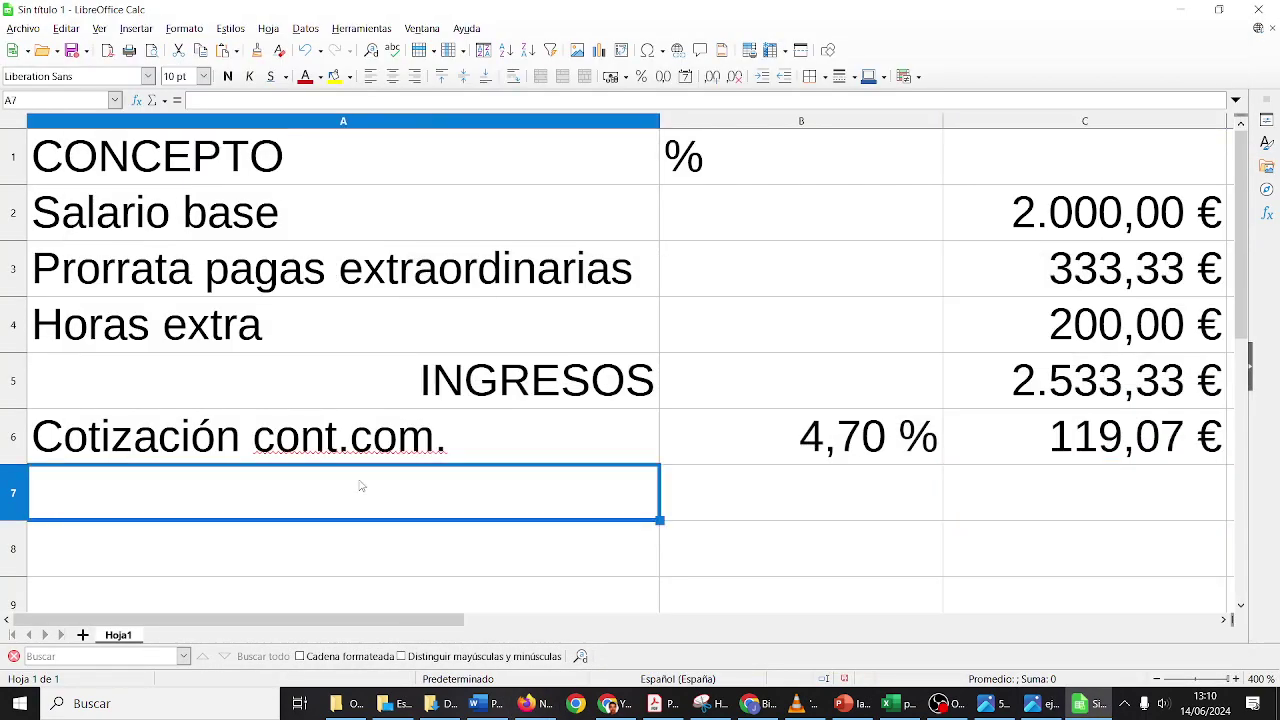
pyautogui.write('Cotización form.')
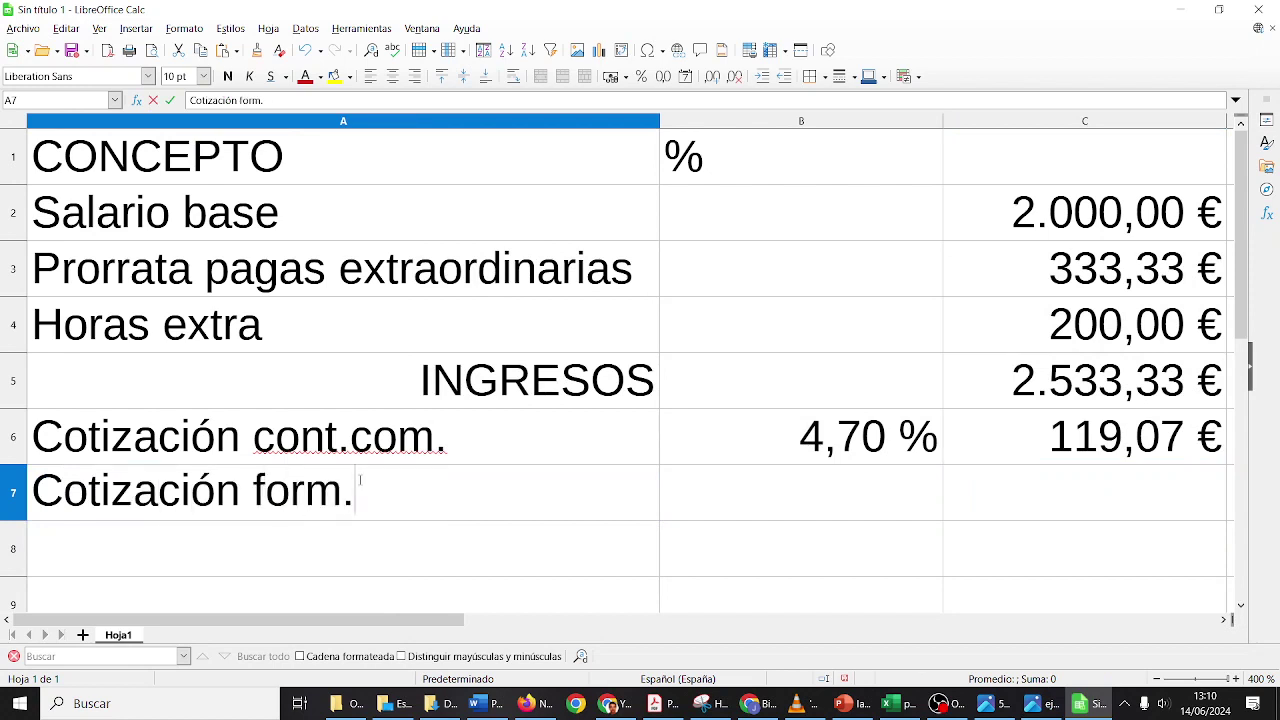
pyautogui.press('Tab')
pyautogui.write('0,1')
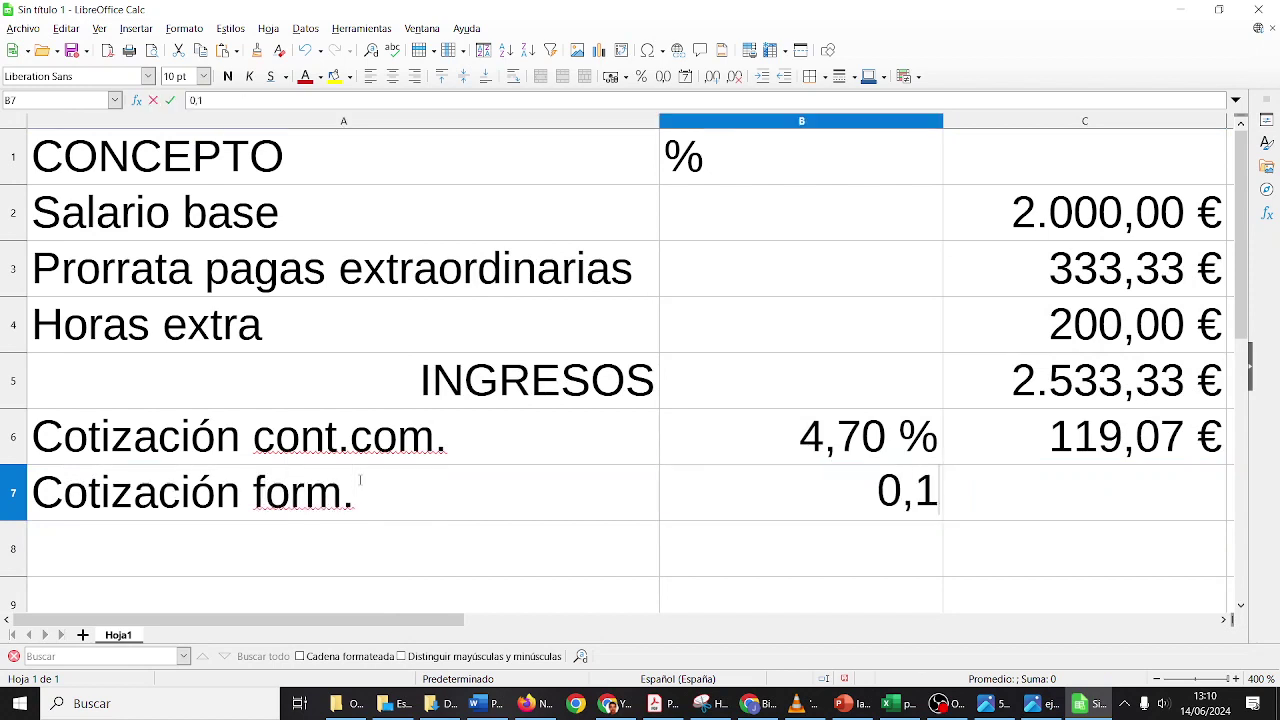
pyautogui.write('0 %')
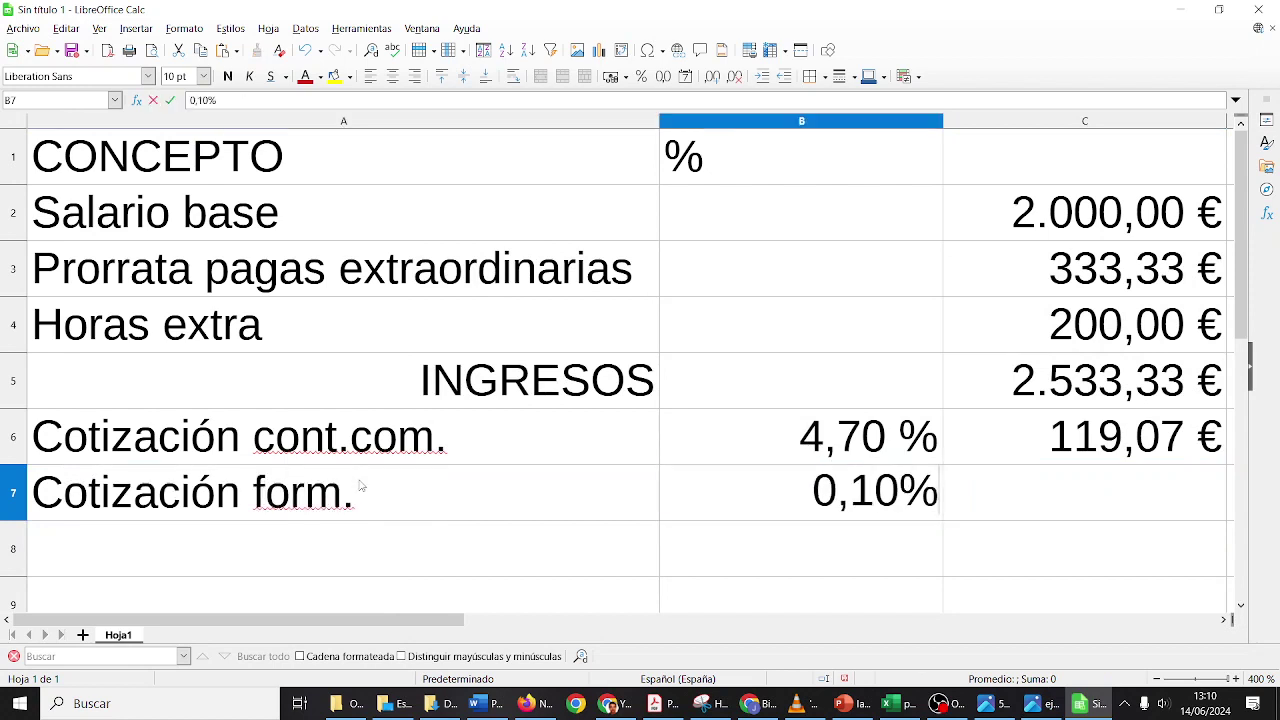
pyautogui.press('Tab')
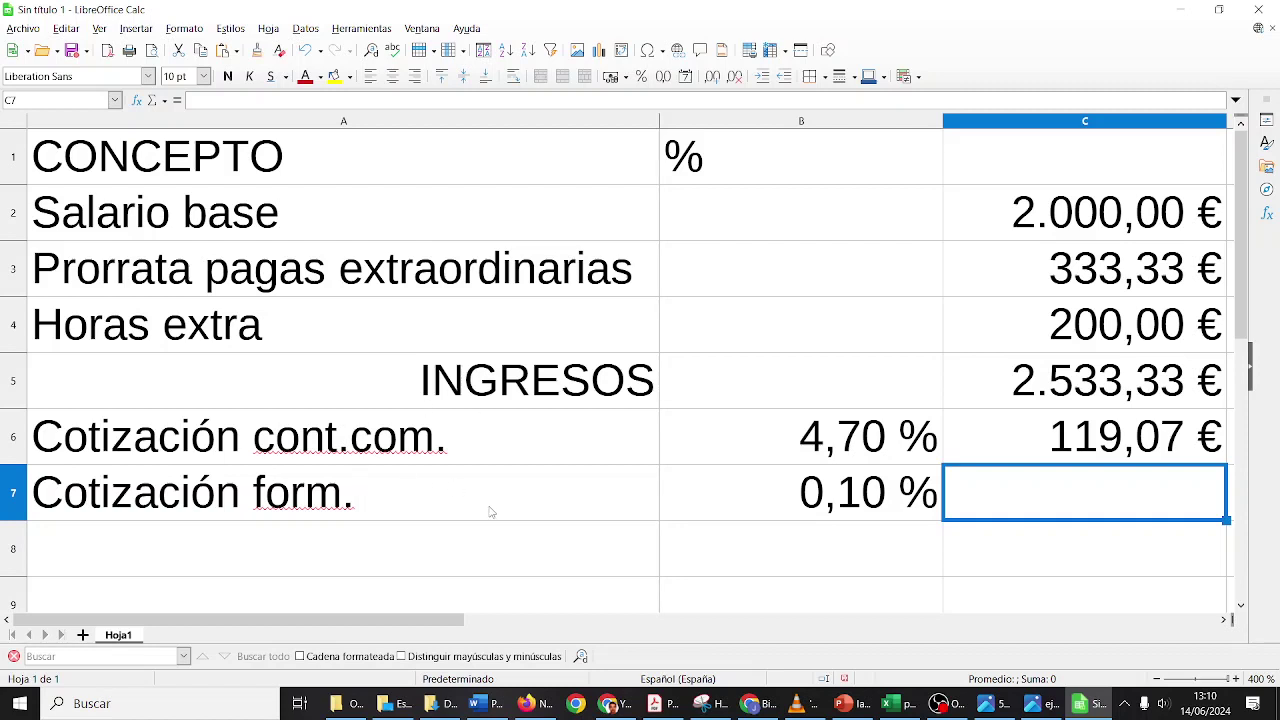
# Step: Calculate the Cotización form. amount in C7 with the formula =B7*C5
pyautogui.write('=')
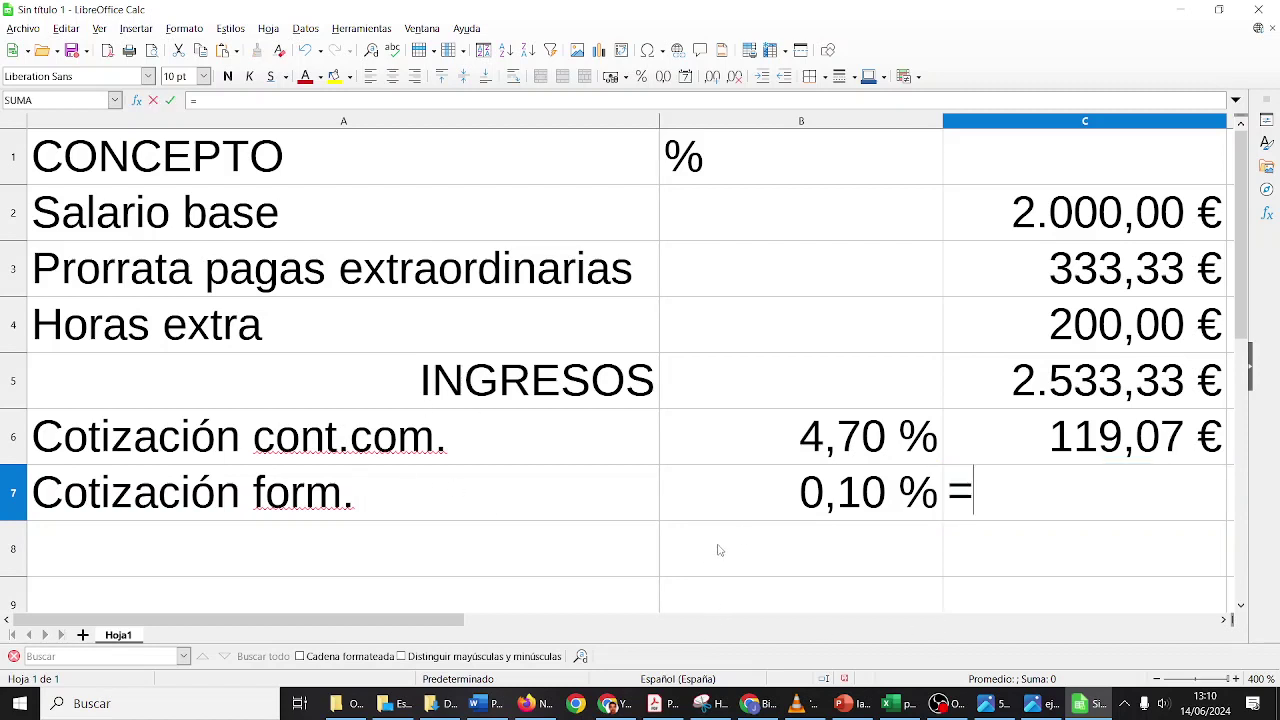
pyautogui.click(833, 482)
pyautogui.write('*')
pyautogui.click(1128, 392)
pyautogui.press('Return')
pyautogui.click(1076, 492)
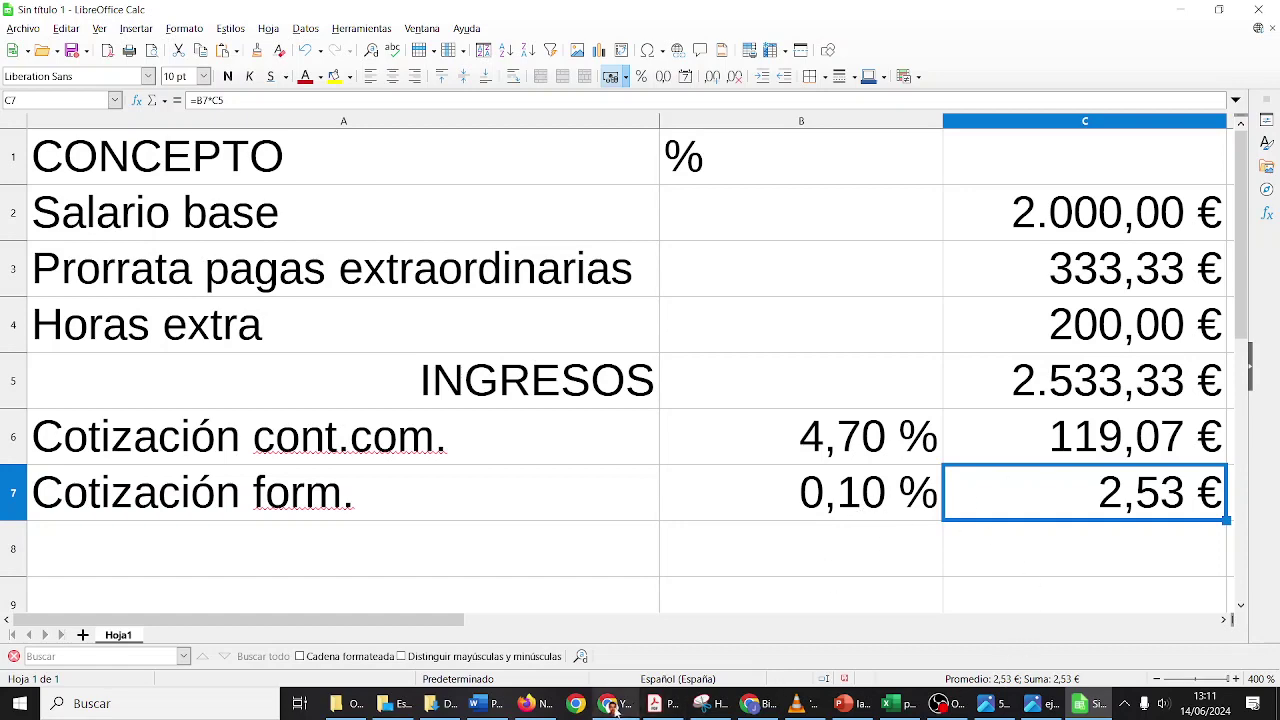
# Step: Consult ejemplo-nomina.png for the next deduction and enter "Cotización desempleo" in A8
pyautogui.click(1031, 707)
pyautogui.click(1032, 709)
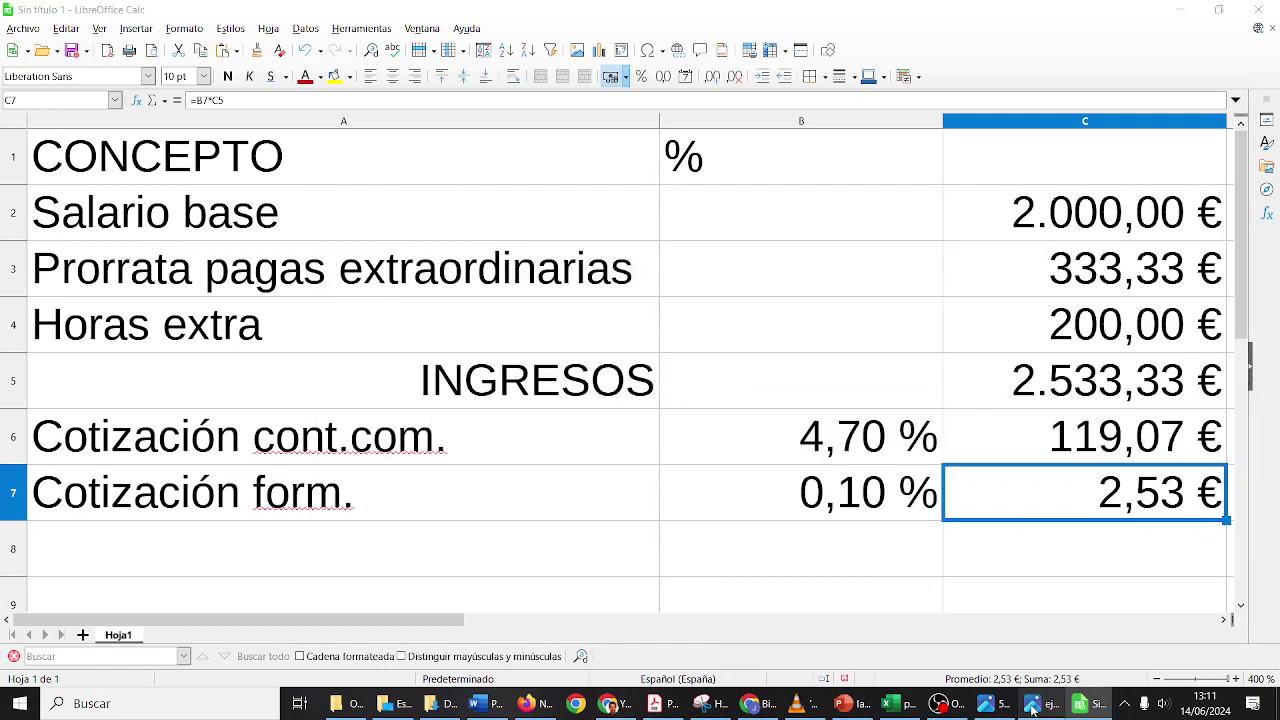
pyautogui.click(1031, 708)
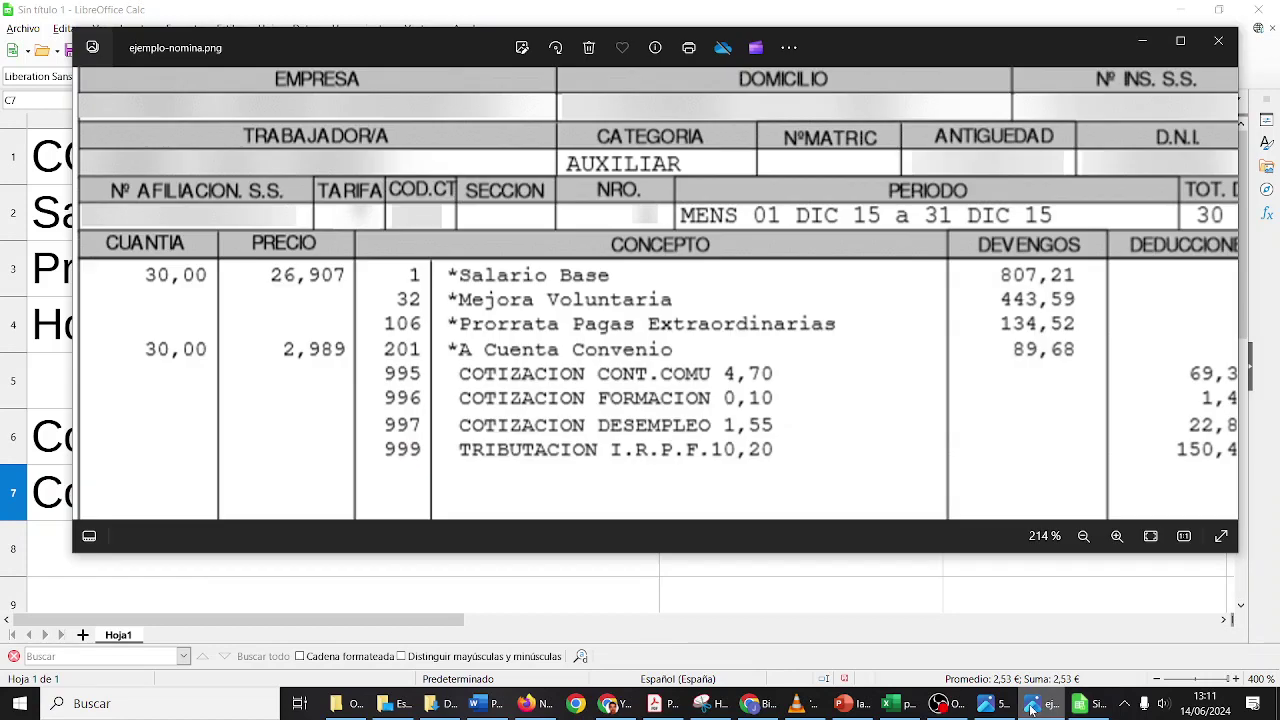
pyautogui.click(1031, 709)
pyautogui.click(403, 540)
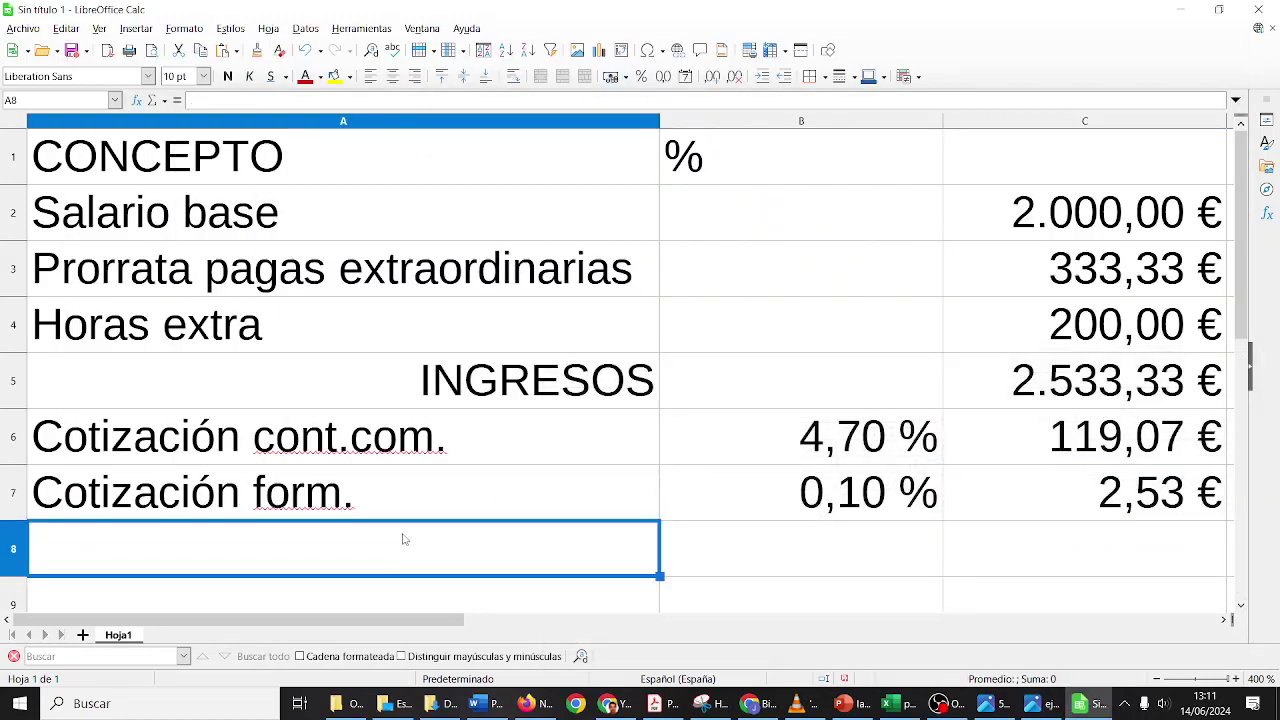
pyautogui.write('Cotización desempleo')
pyautogui.press('Tab')
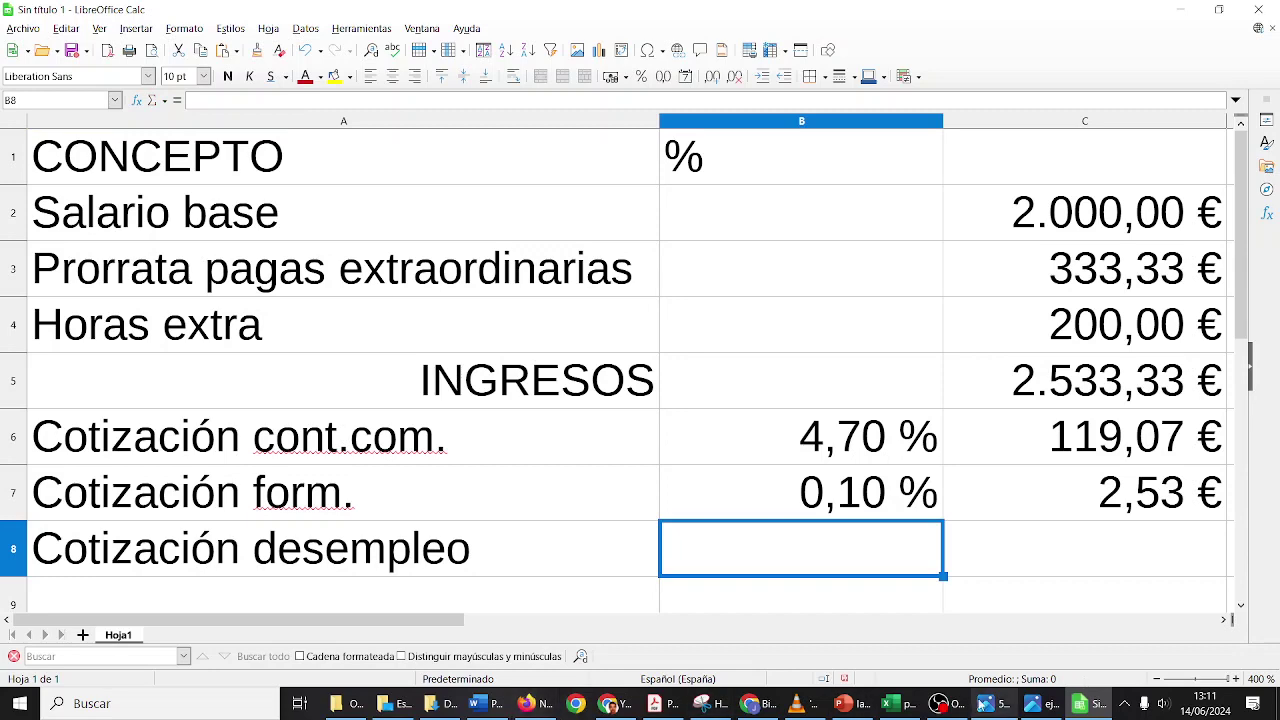
# Step: Check the unemployment contribution rate in ejemplo-nomina.png and enter 1,55 % in B8
pyautogui.click(1046, 706)
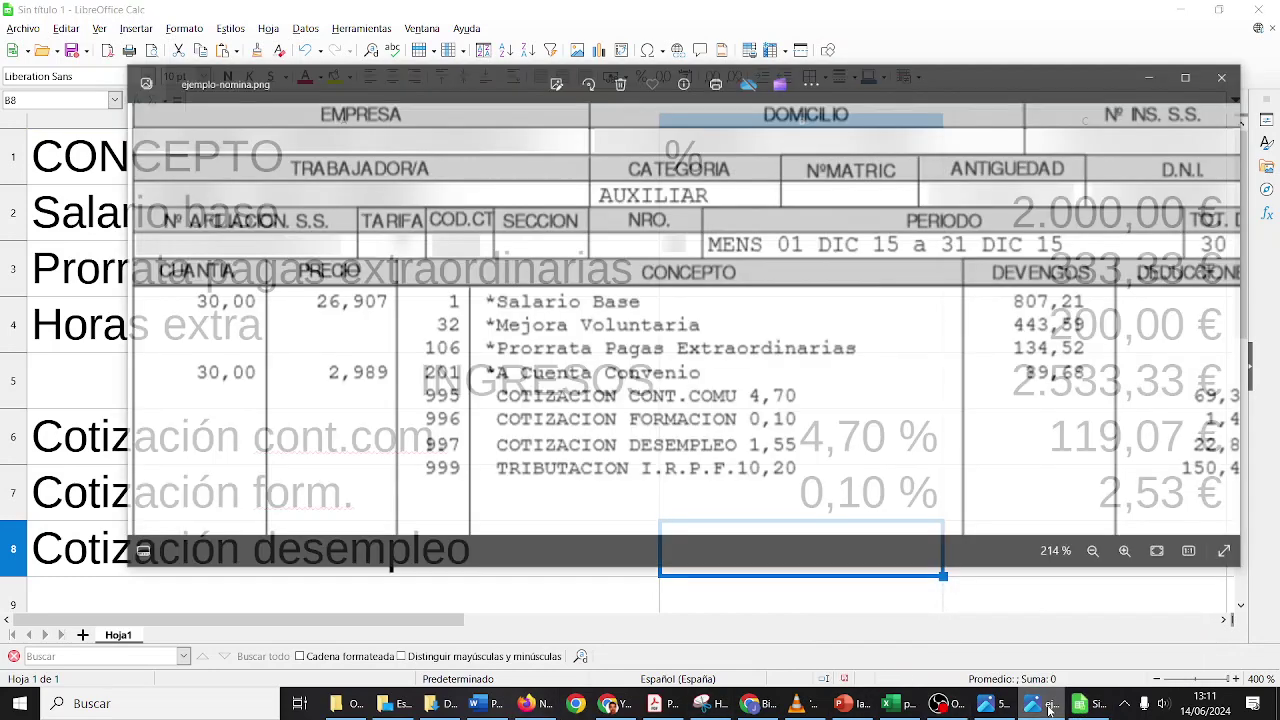
pyautogui.click(1048, 708)
pyautogui.write('1,55')
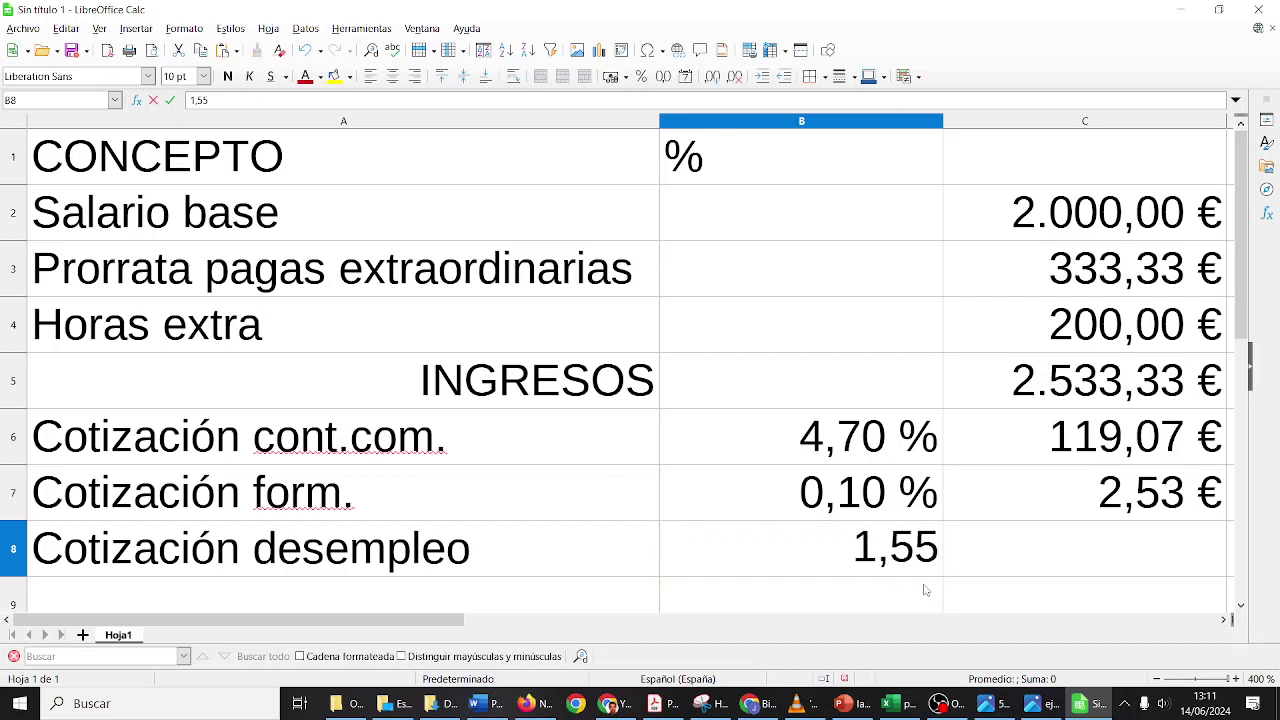
pyautogui.press('Tab')
# Step: Calculate the Cotización desempleo amount in C8 with the formula =B8*C5
pyautogui.write('=')
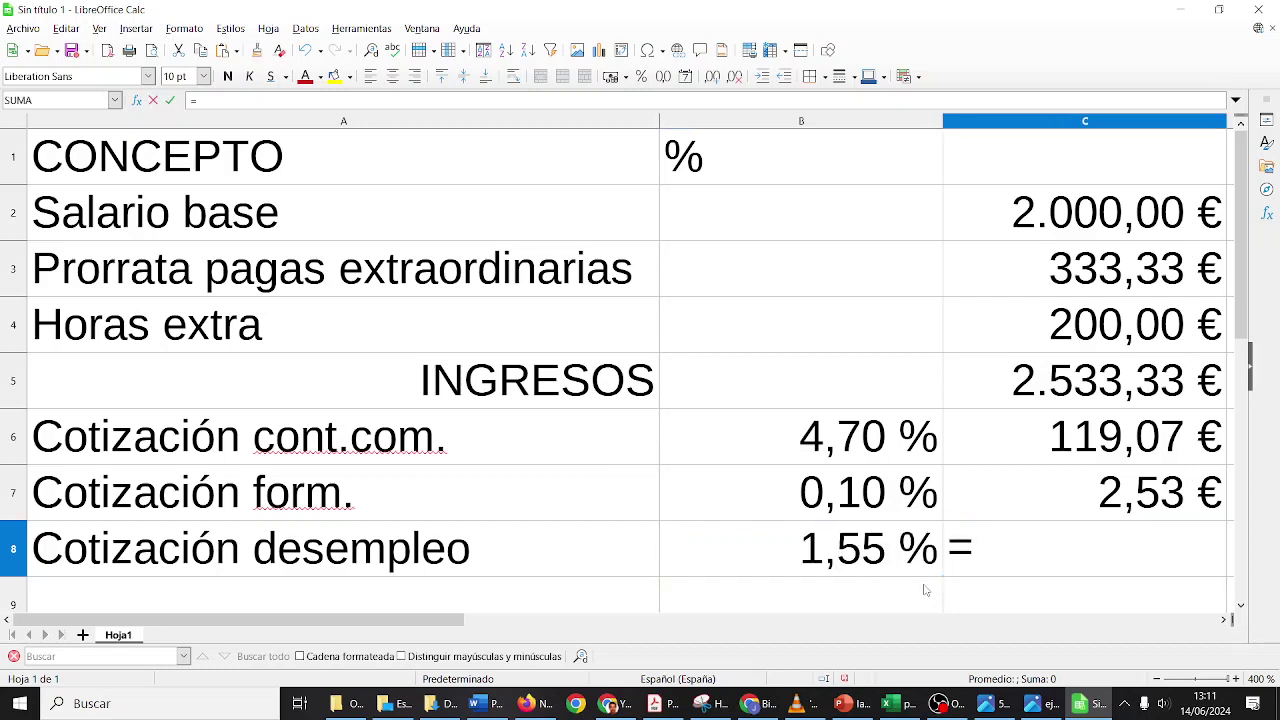
pyautogui.click(881, 565)
pyautogui.write('*')
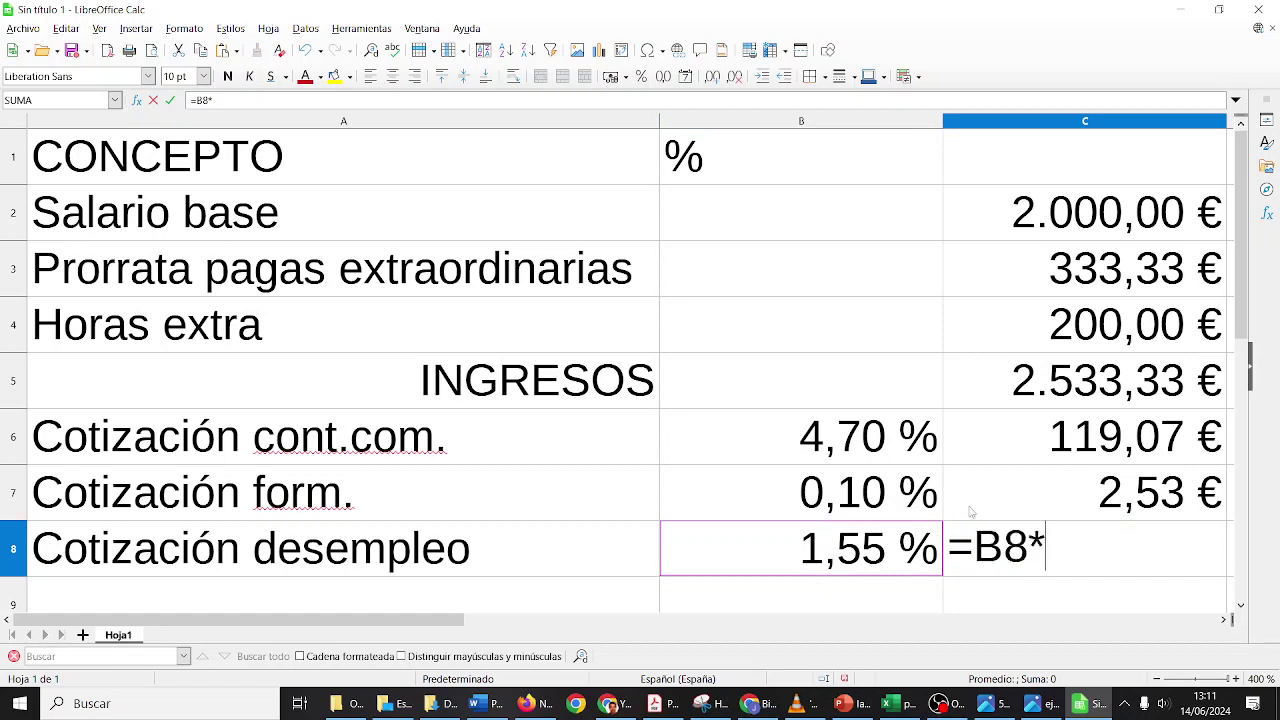
pyautogui.click(1132, 388)
pyautogui.press('Return')
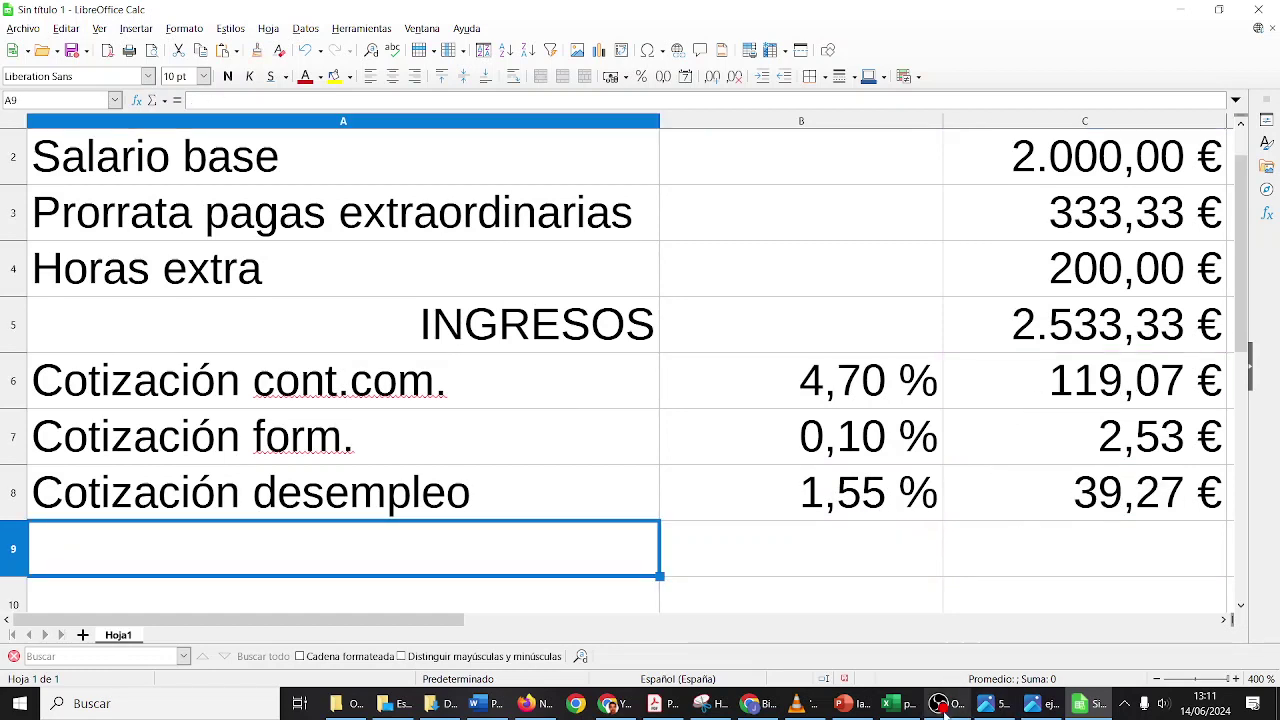
# Step: Consult ejemplo-nomina.png for the last deduction and enter "Tributación IRPF" in A9
pyautogui.click(1035, 708)
pyautogui.click(1035, 708)
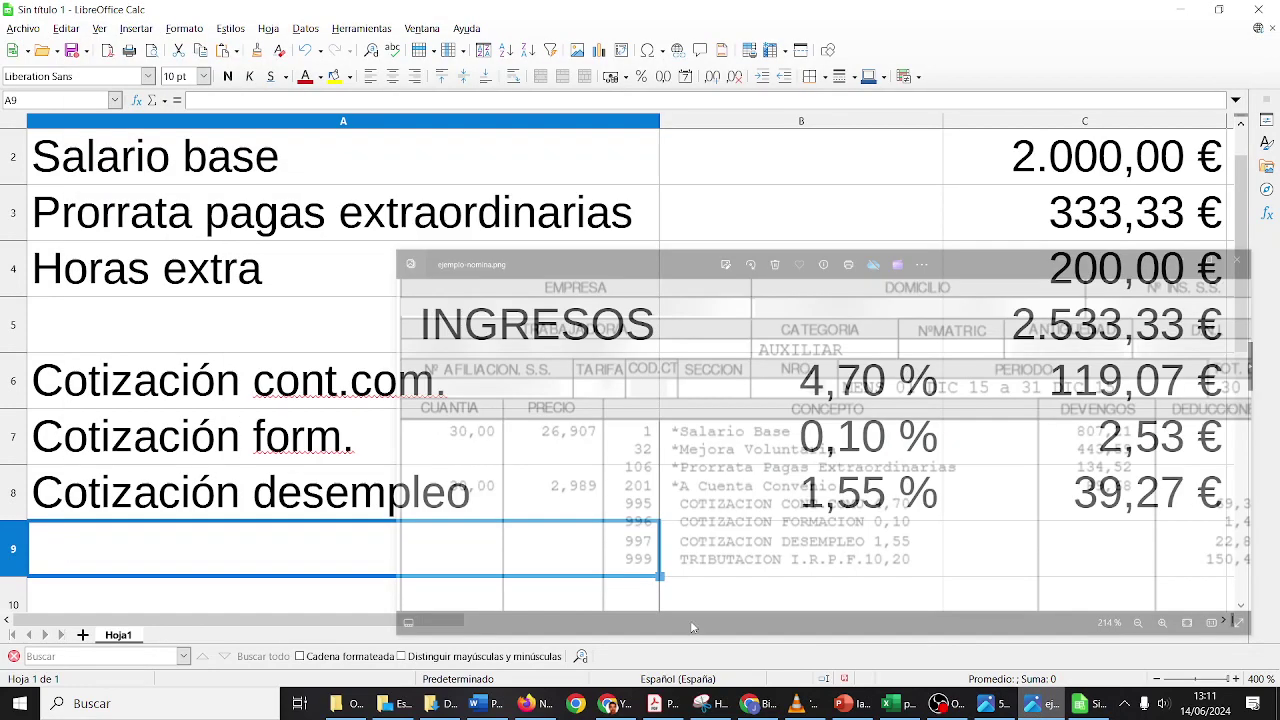
pyautogui.doubleClick(460, 558)
pyautogui.write('Tr')
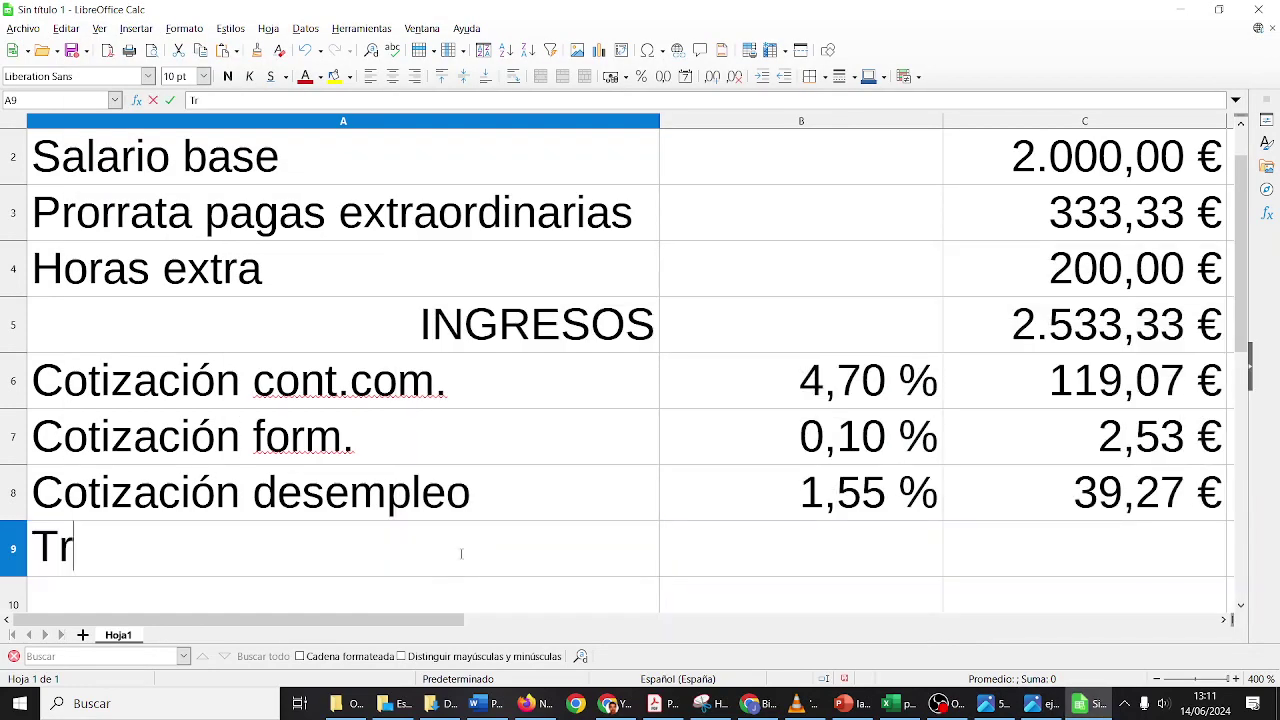
pyautogui.write('ibutación IRPF')
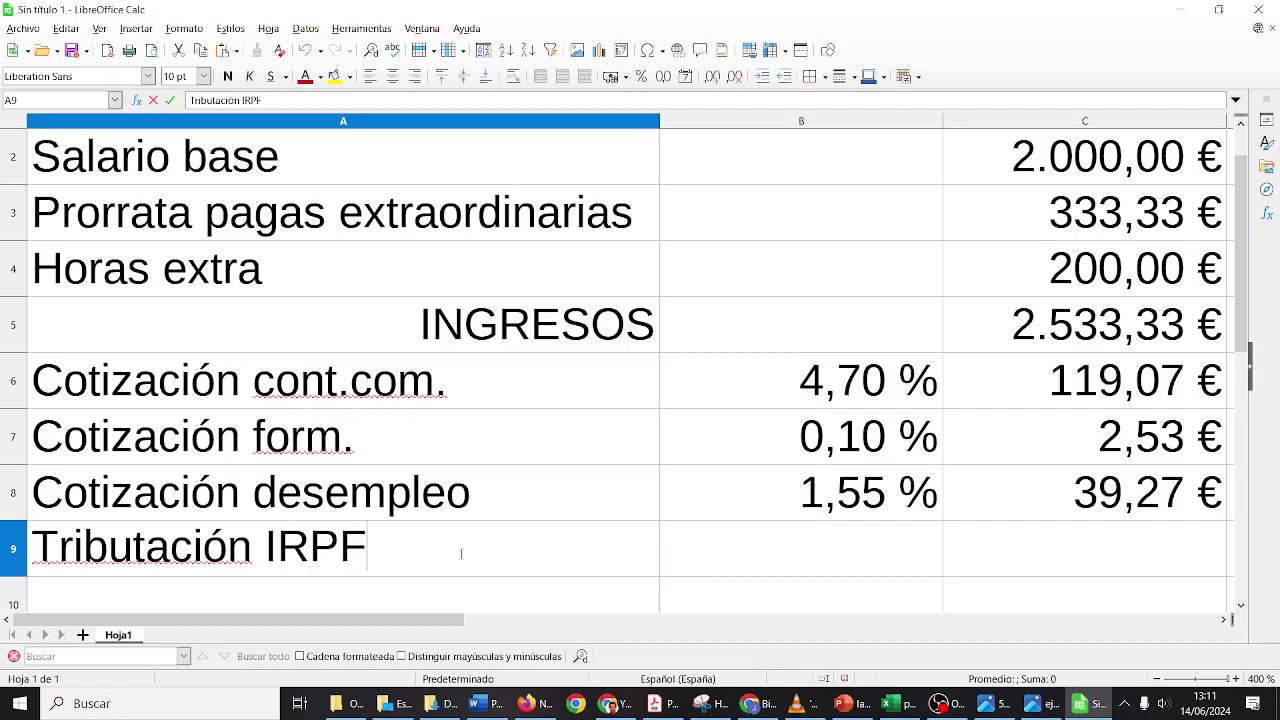
pyautogui.press('Tab')
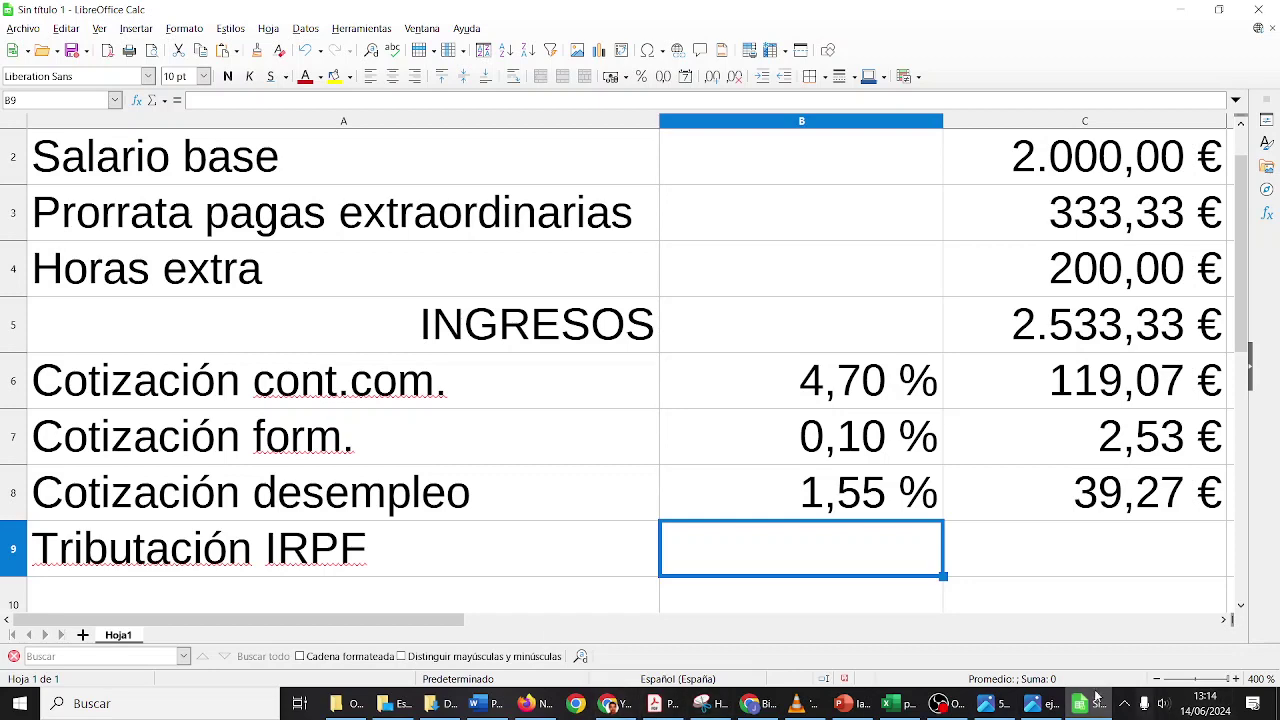
# Step: Check the IRPF line in ejemplo-nomina.png and enter 20% as the Tributación IRPF rate in B9
pyautogui.click(1040, 704)
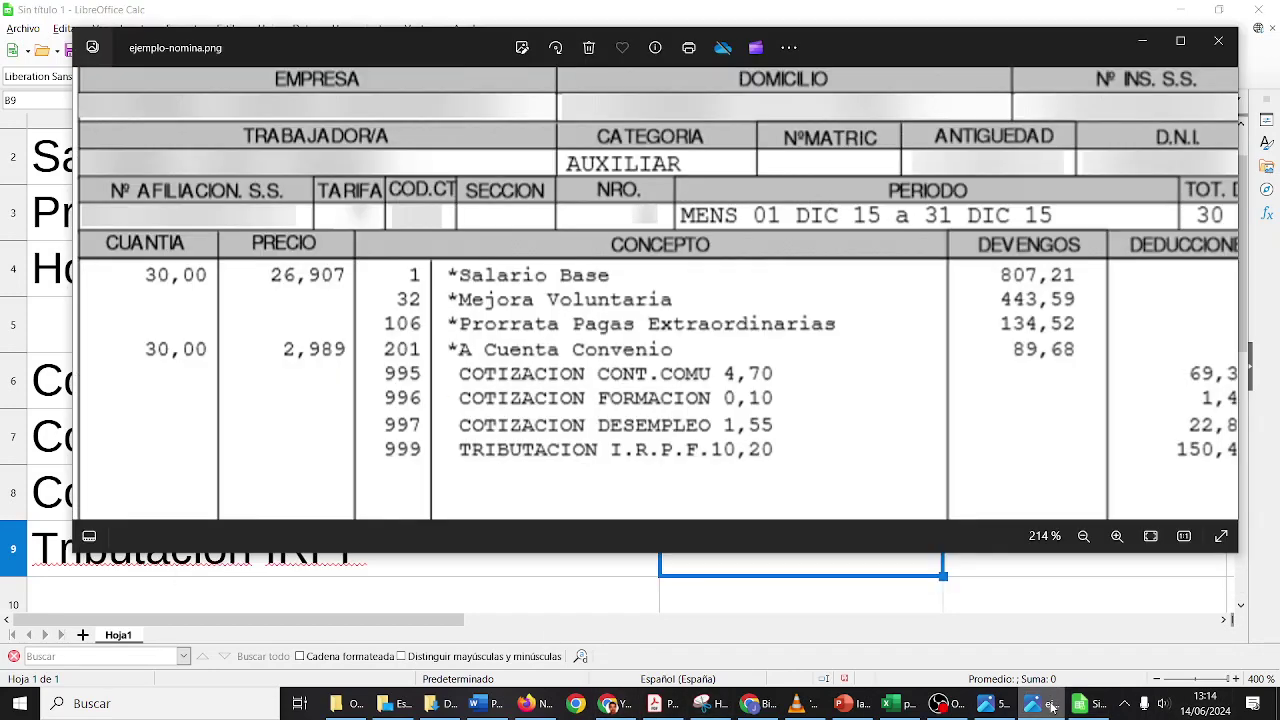
pyautogui.click(1050, 706)
pyautogui.write('20')
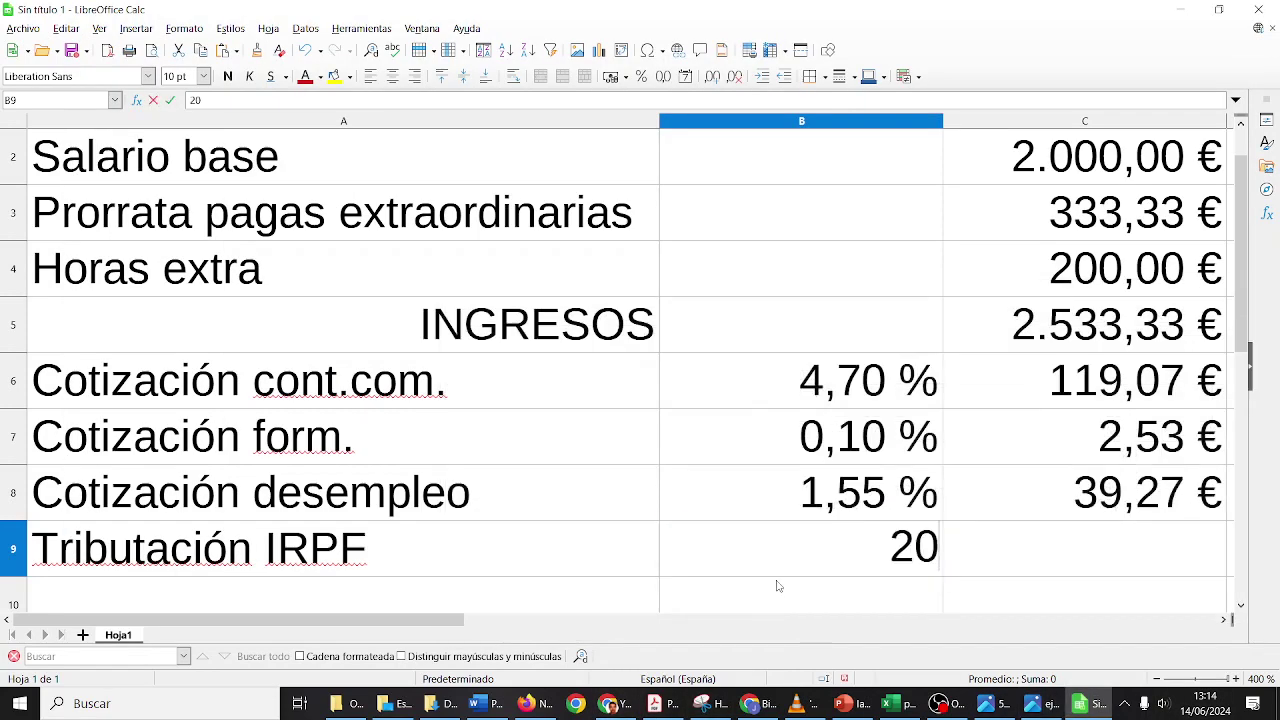
pyautogui.write('%')
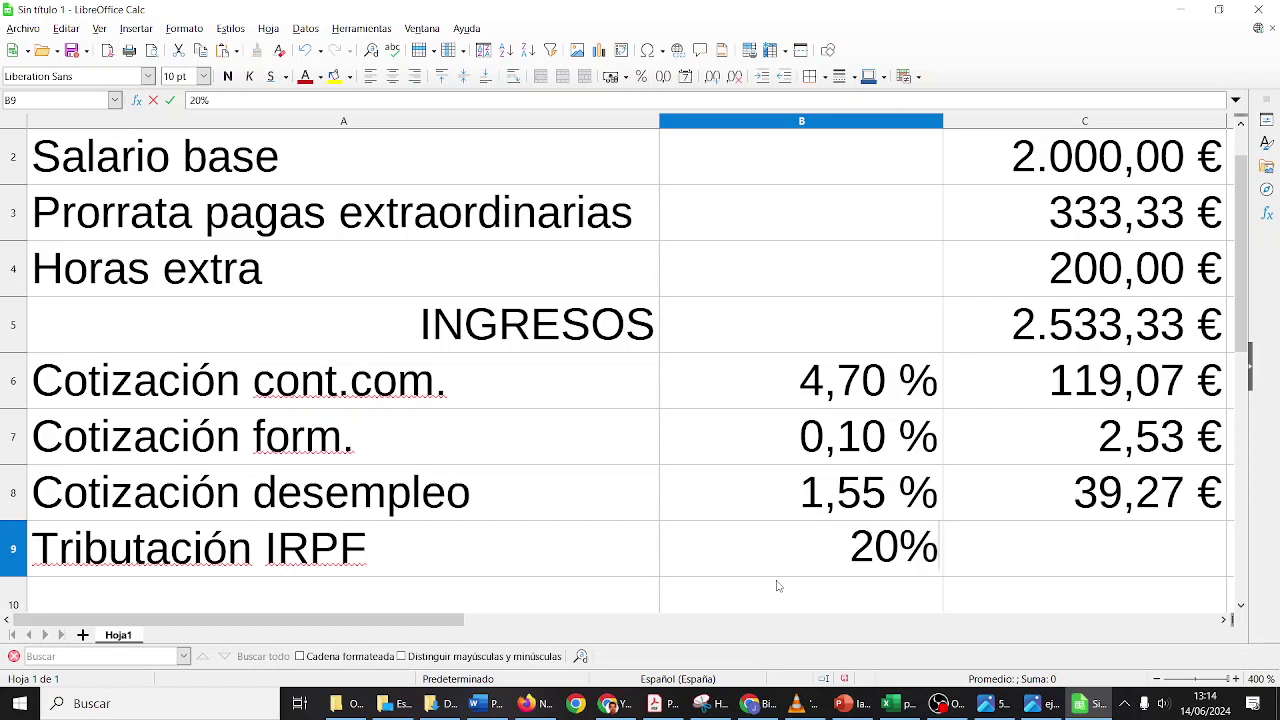
pyautogui.press('Return')
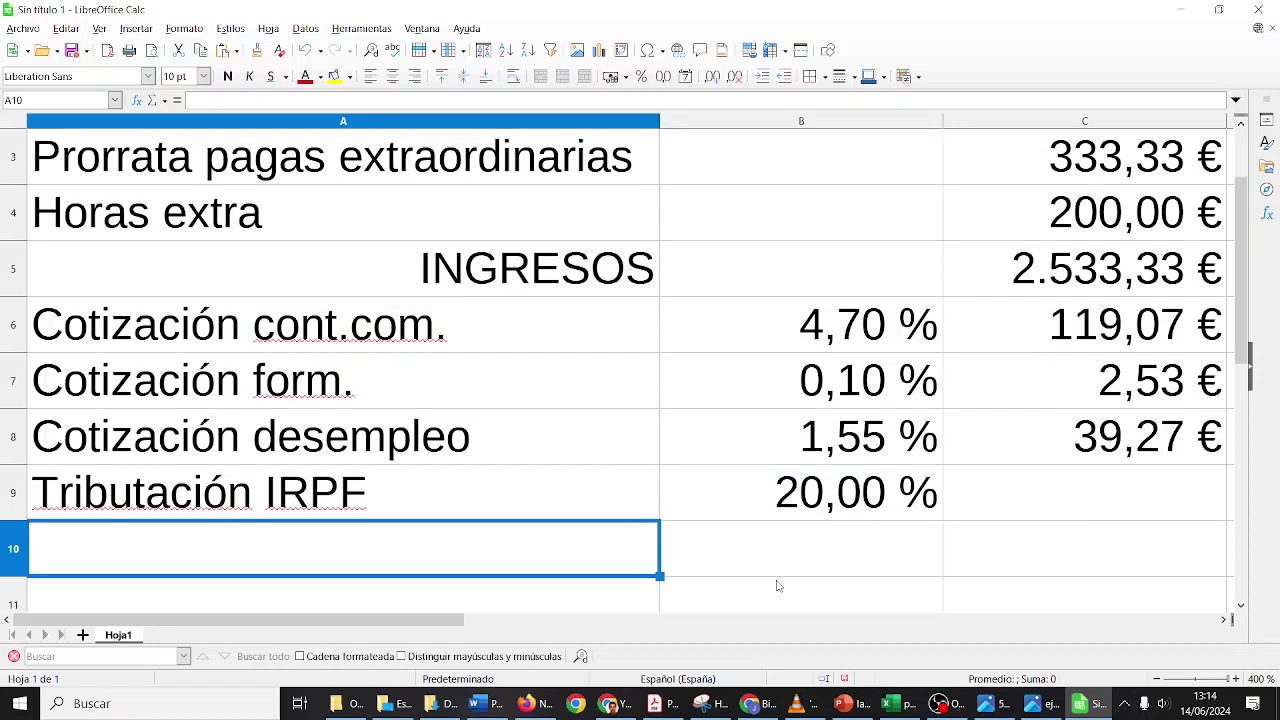
# Step: Calculate the Tributación IRPF amount in C9 with the formula =B9*C5
pyautogui.click(1077, 504)
pyautogui.write('=')
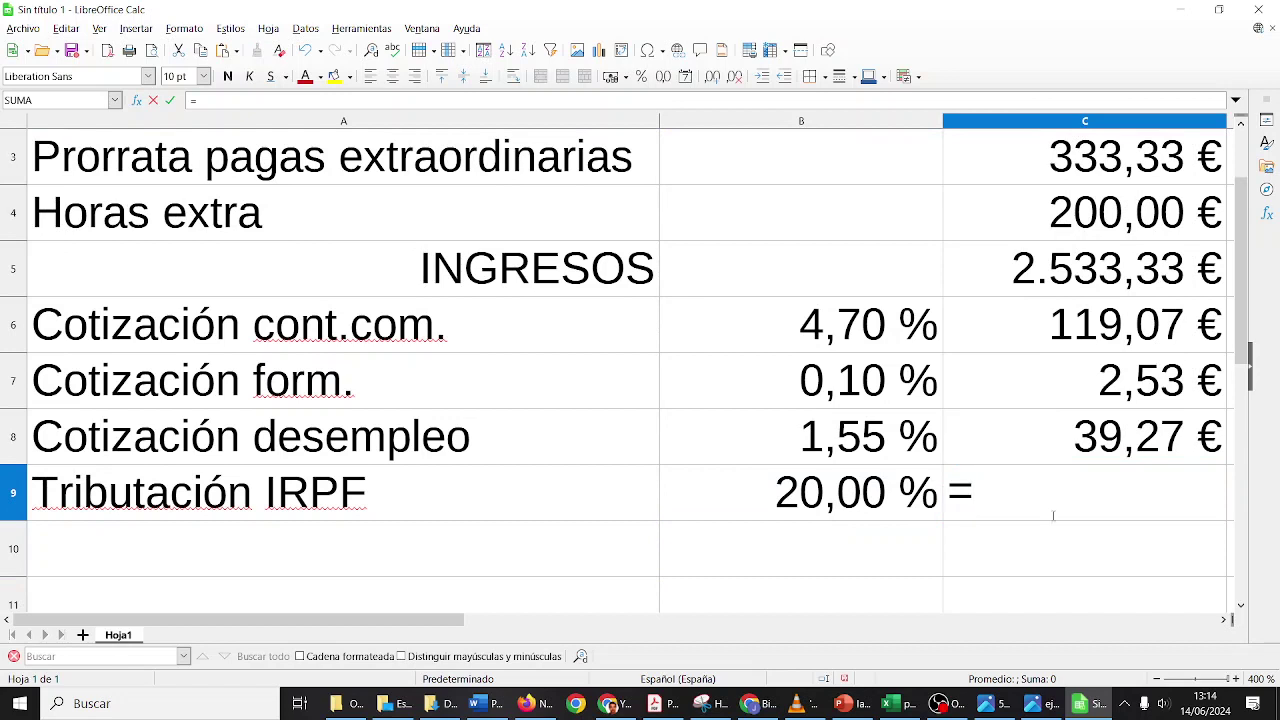
pyautogui.click(901, 507)
pyautogui.write('*')
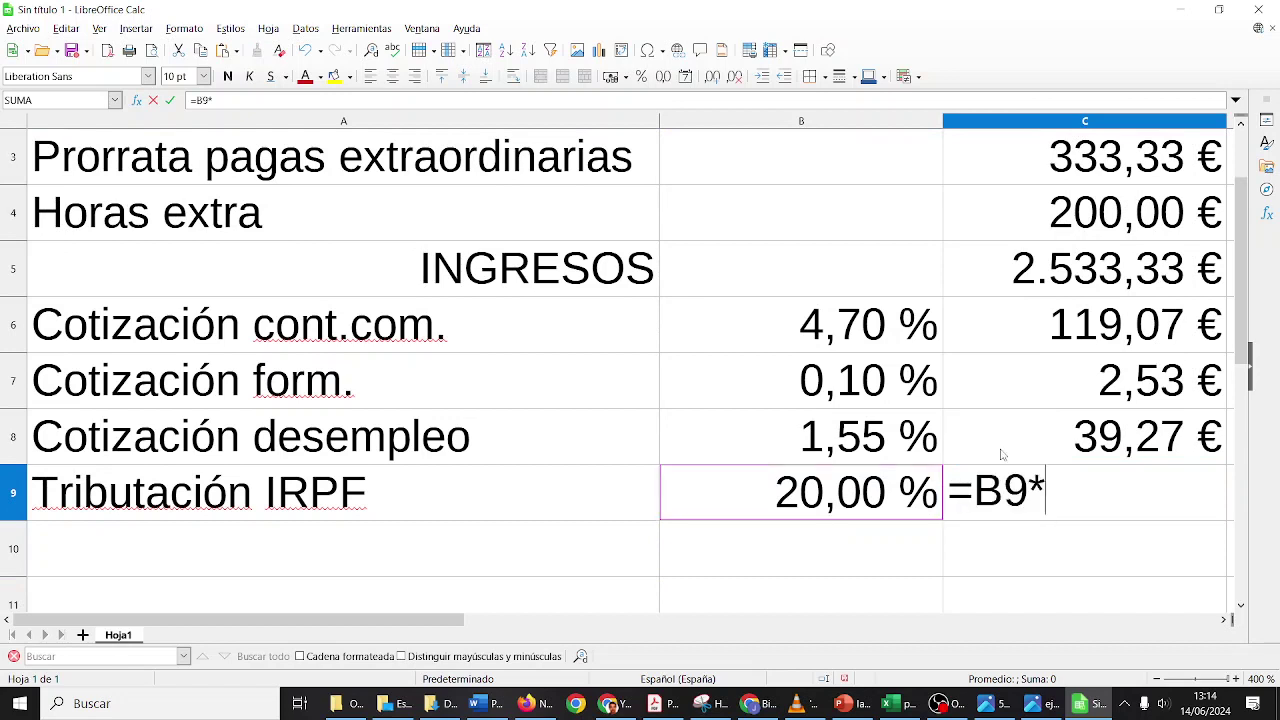
pyautogui.click(1095, 280)
pyautogui.press('Return')
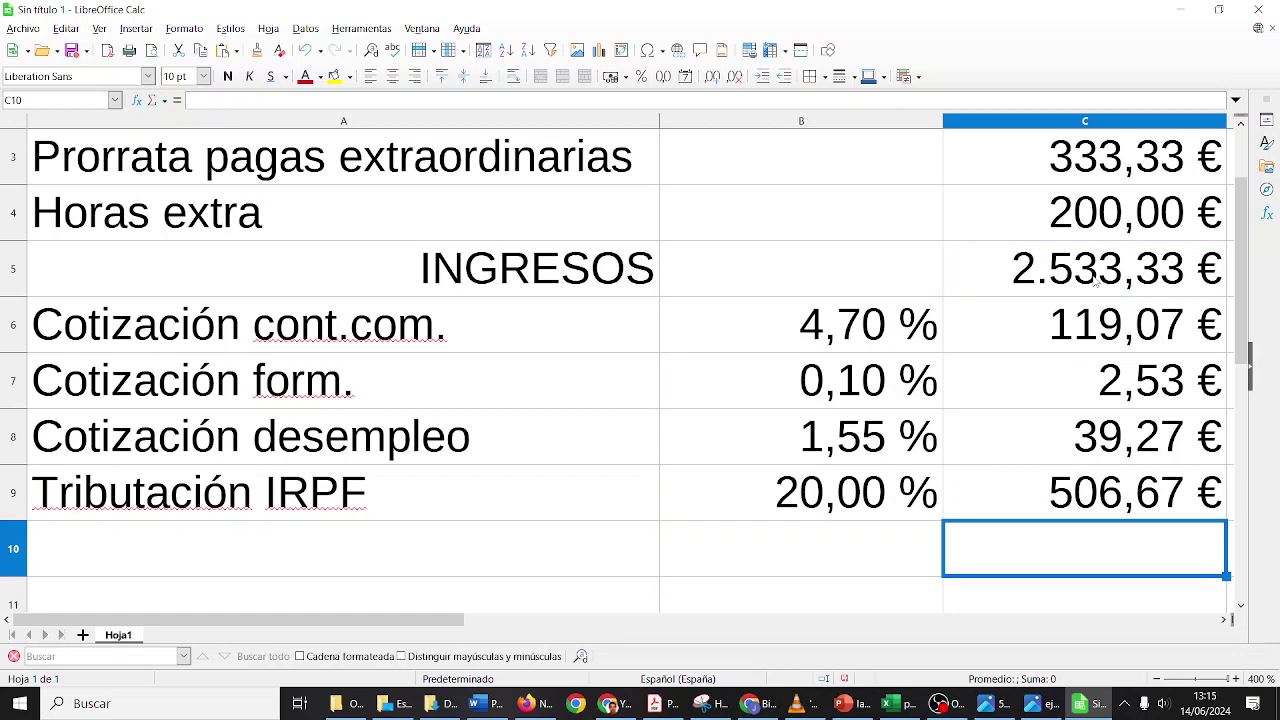
# Step: Review the rows entered so far and examine the deductions and totals section of ejemplo-nomina.png
pyautogui.scroll(1, 1108, 248)
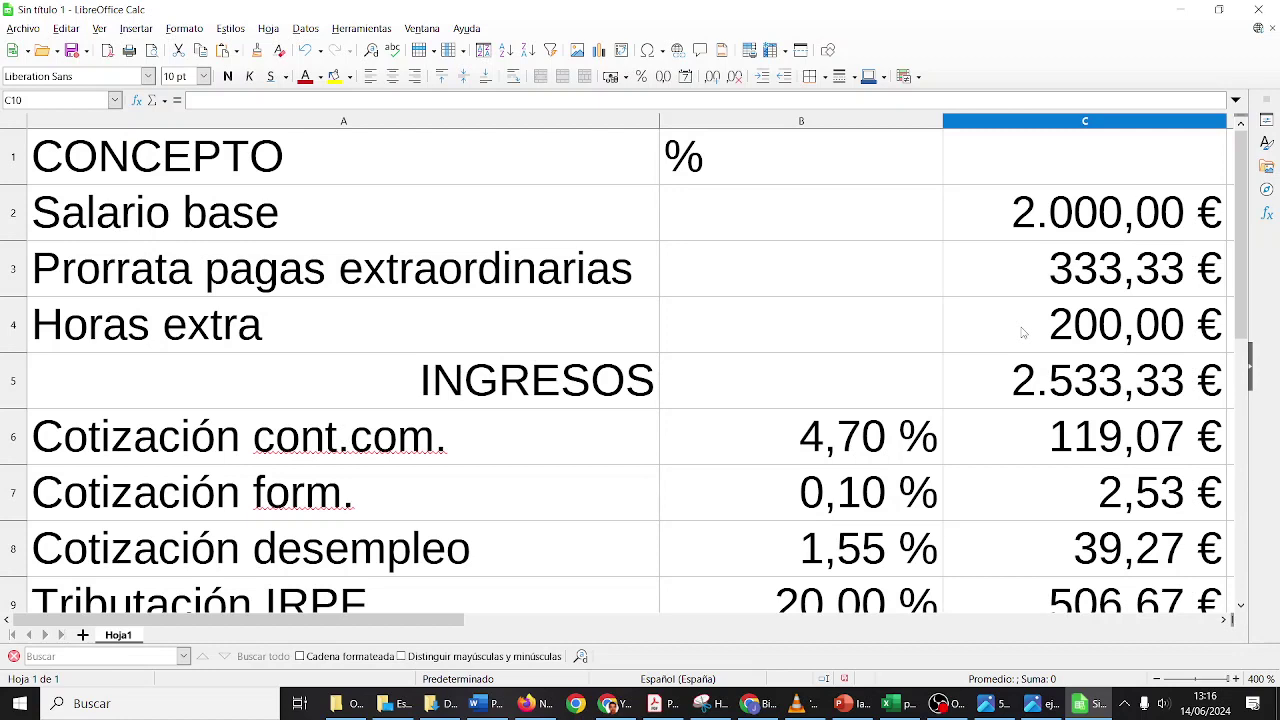
pyautogui.scroll(-2, 955, 280)
pyautogui.scroll(2, 955, 295)
pyautogui.scroll(-1, 955, 299)
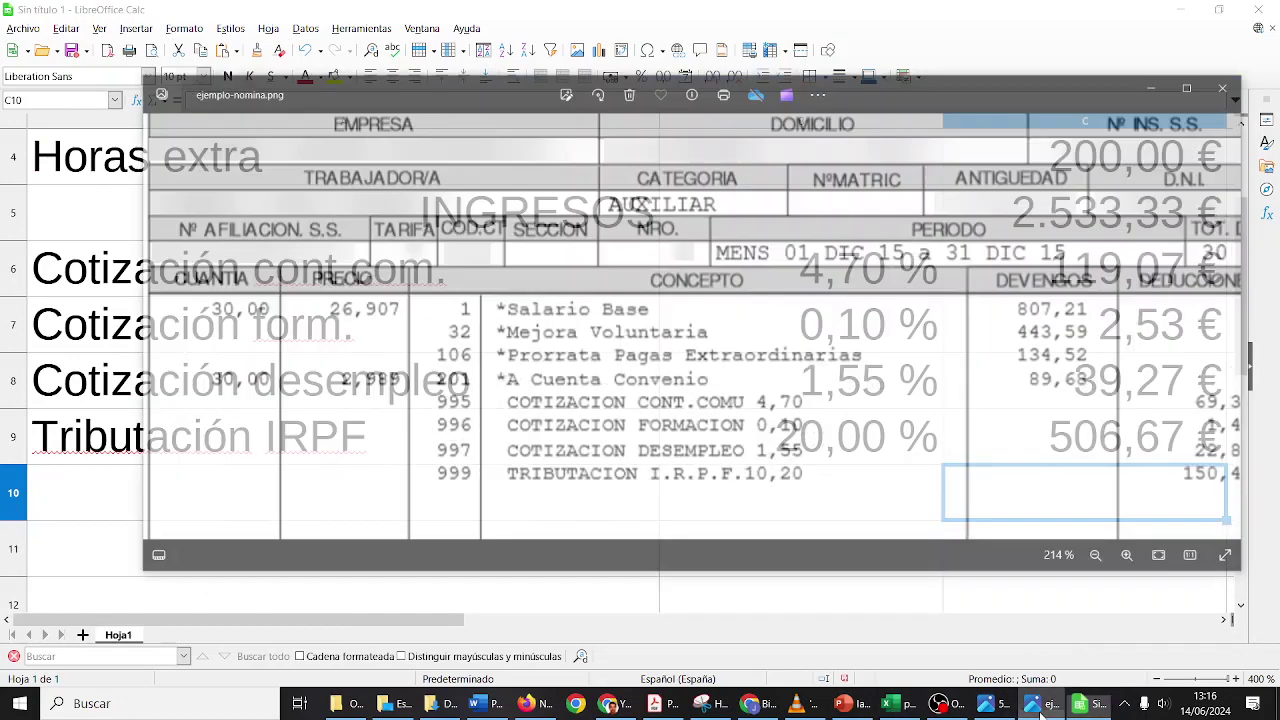
pyautogui.click(1040, 703)
pyautogui.scroll(-4, 1046, 475)
pyautogui.moveTo(1015, 458); pyautogui.dragTo(984, 366)
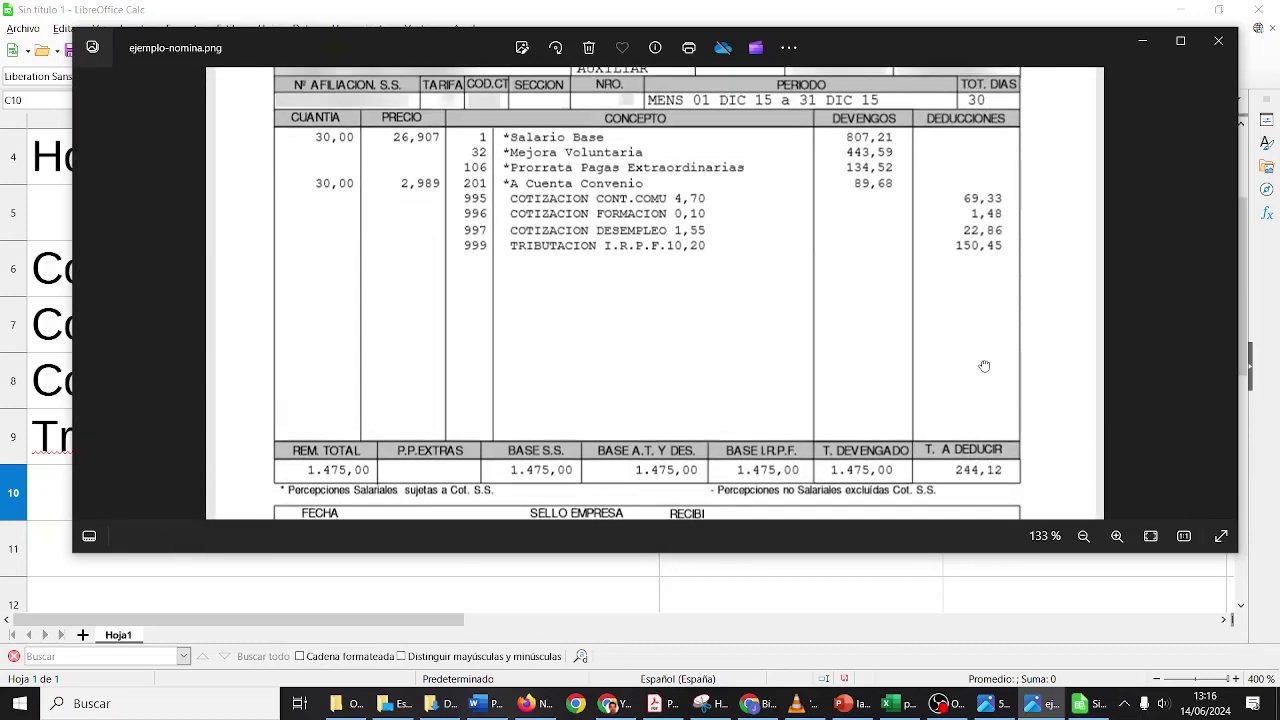
pyautogui.click(1142, 40)
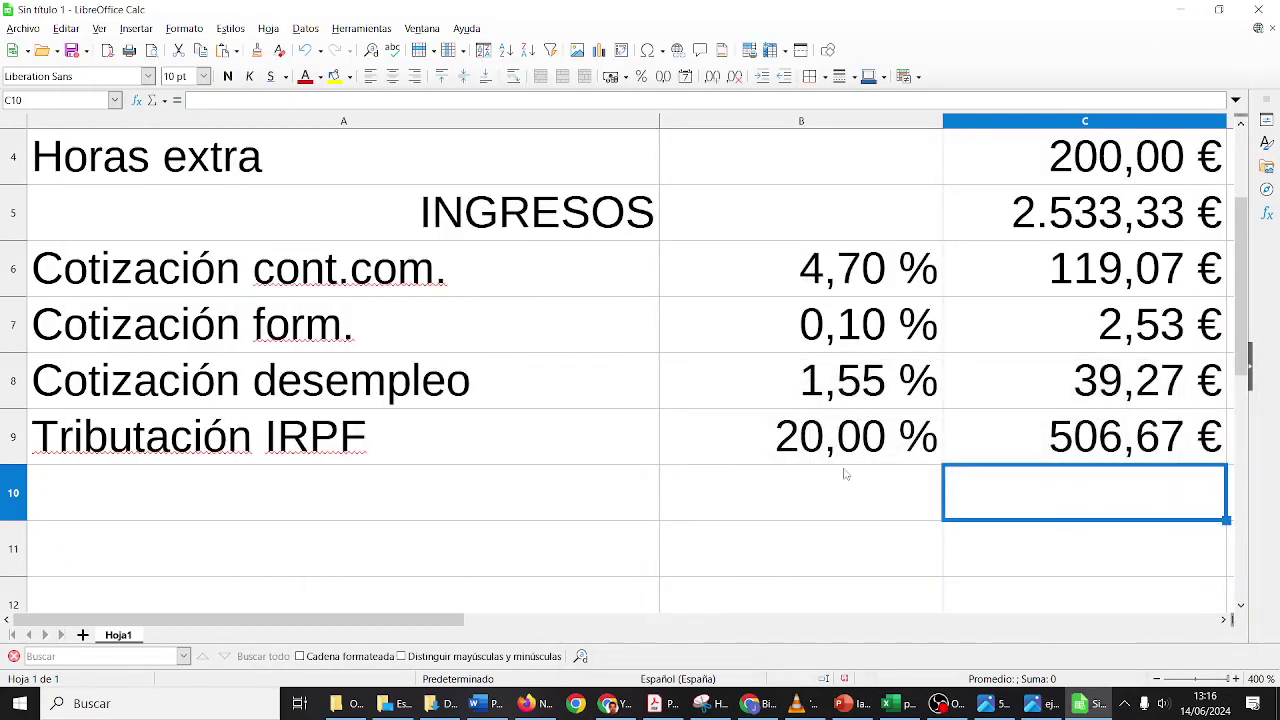
pyautogui.write('=')
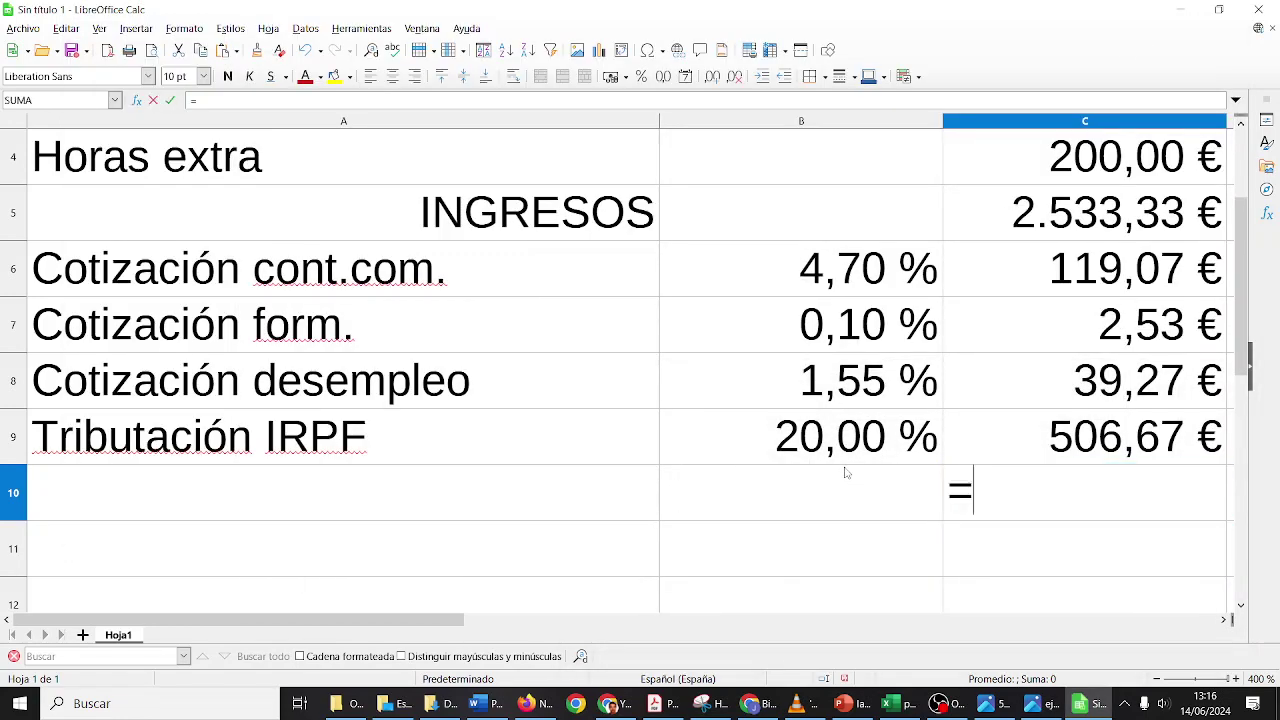
pyautogui.press('BackSpace')
pyautogui.press('Escape')
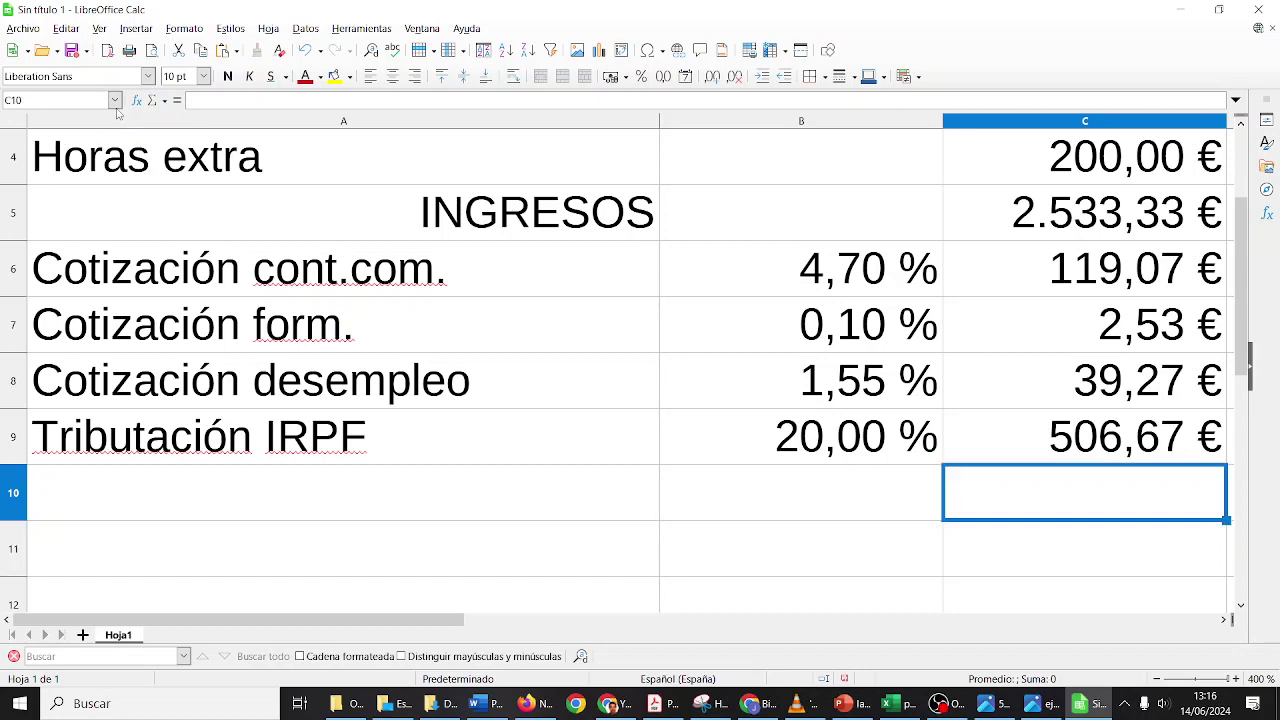
# Step: Total the four deduction amounts in C10 with the formula =SUMA(C6:C9)
pyautogui.click(157, 100)
pyautogui.click(161, 119)
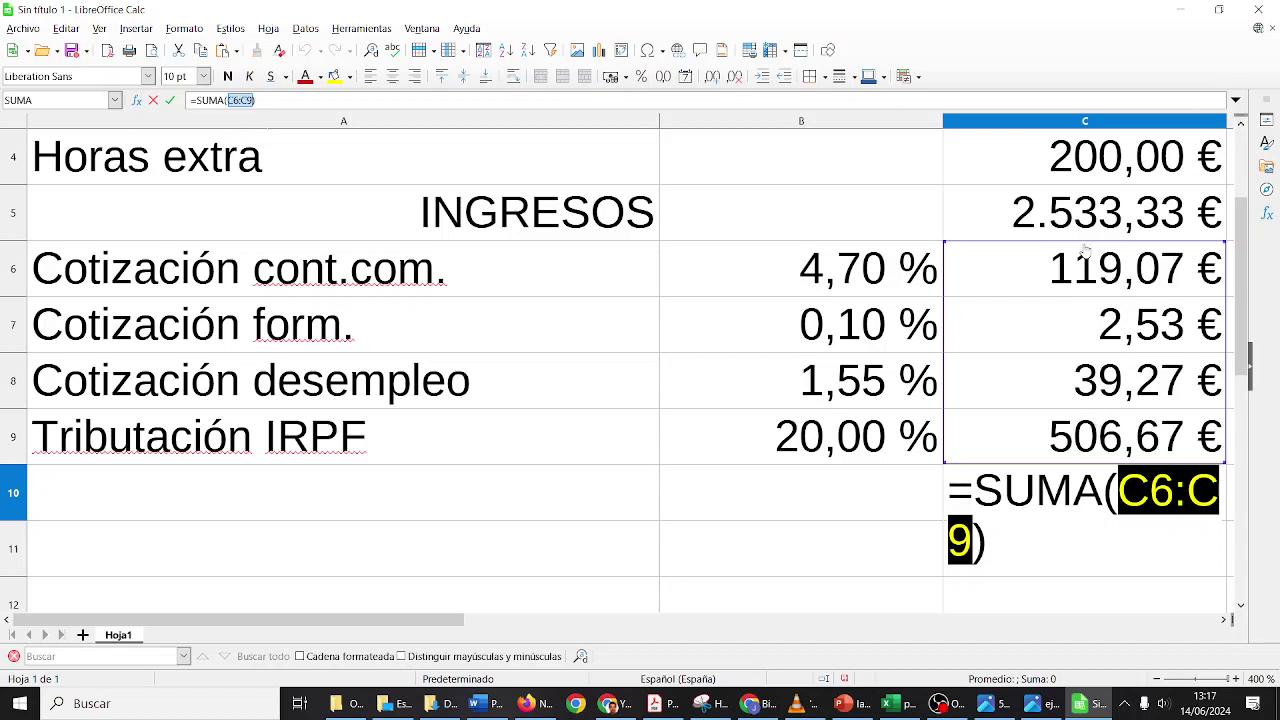
pyautogui.press('Return')
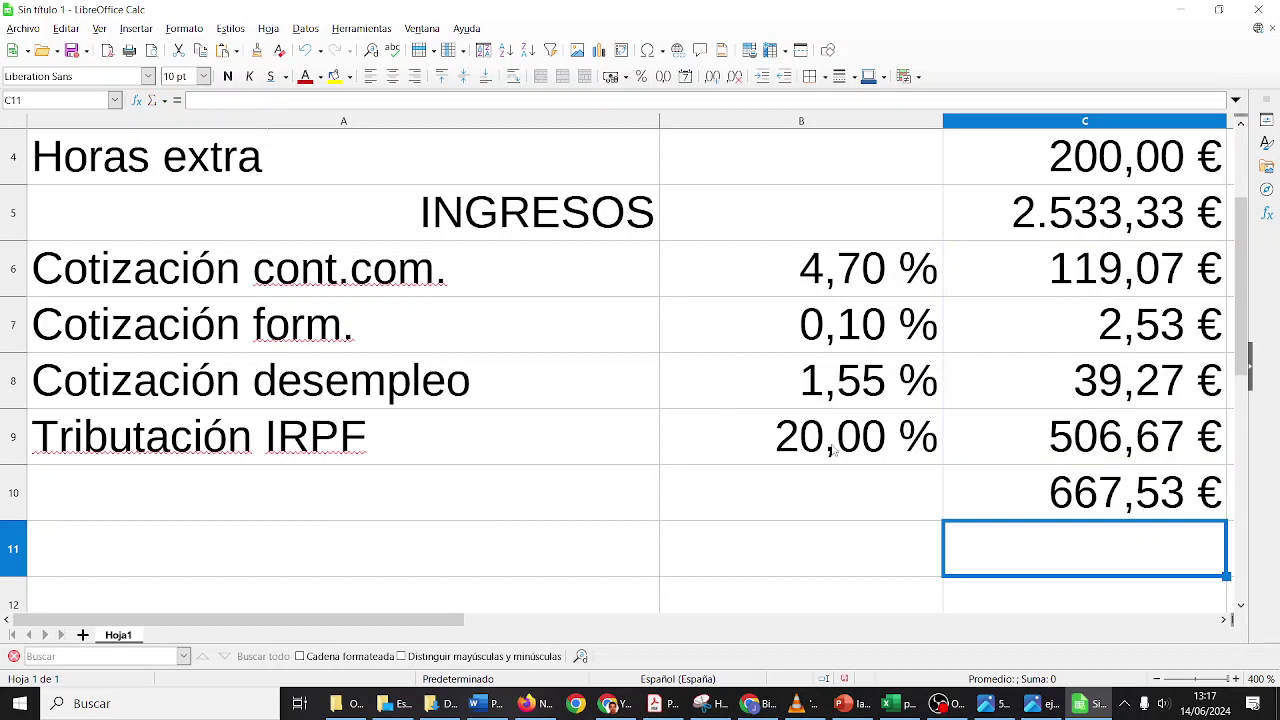
# Step: Label the deductions total row by entering "GASTOS" in A10
pyautogui.click(613, 505)
pyautogui.write('ga')
pyautogui.press('BackSpace')
pyautogui.press('BackSpace')
pyautogui.write('GASTOS')
pyautogui.press('Tab')
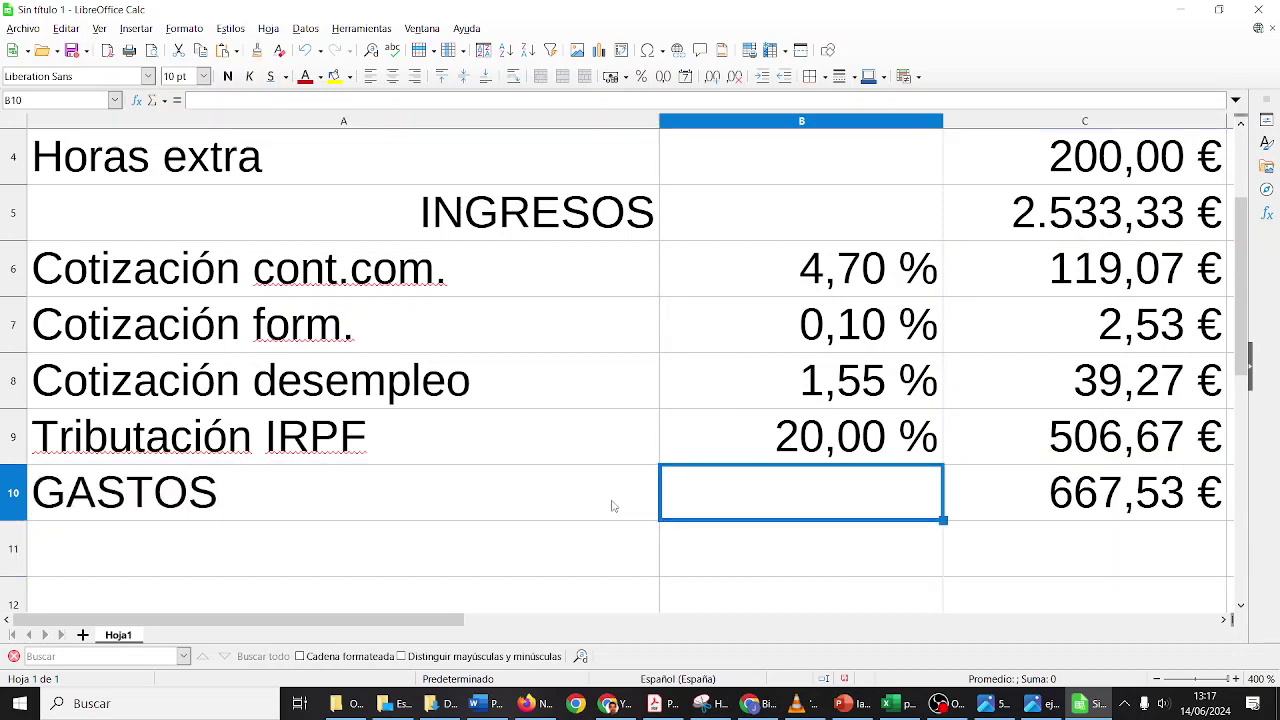
# Step: Enter "LÍQUIDO" in B11 and calculate the net pay in C11 with the formula =C5-C10
pyautogui.press('Down')
pyautogui.write('LÍQUIDO')
pyautogui.press('Tab')
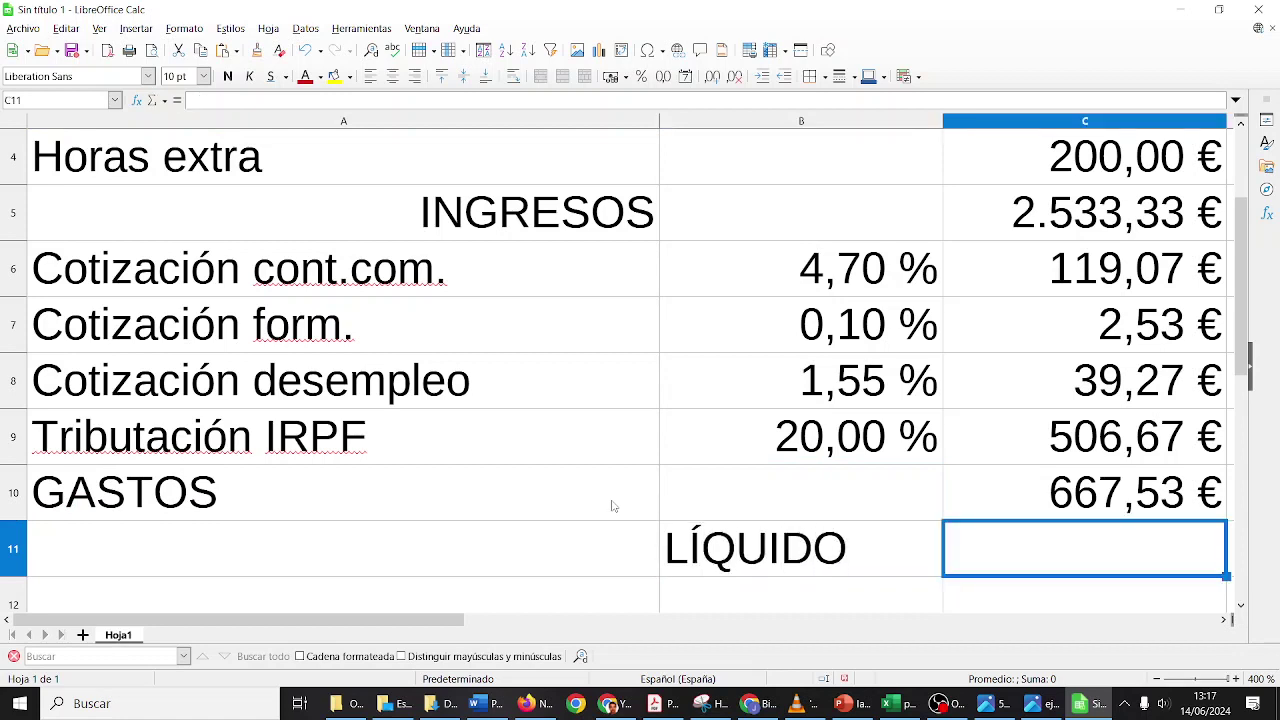
pyautogui.write('=')
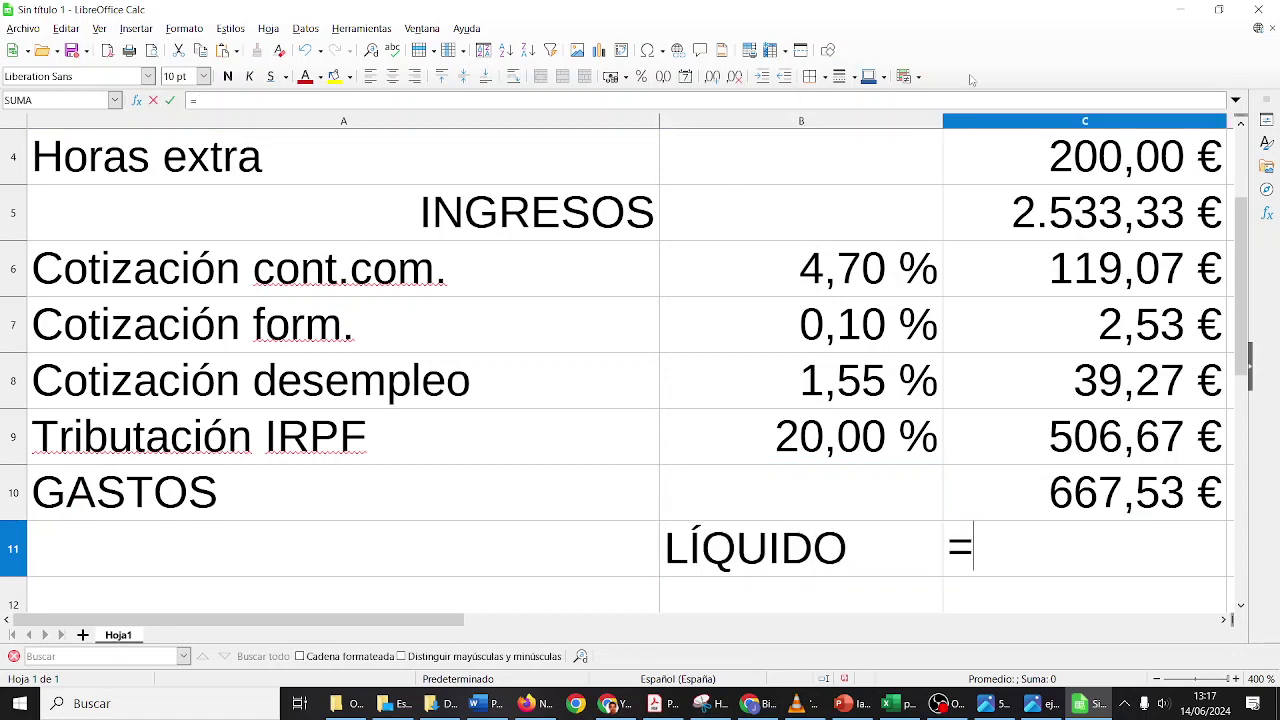
pyautogui.click(995, 192)
pyautogui.write('-')
pyautogui.click(1105, 497)
pyautogui.press('Return')
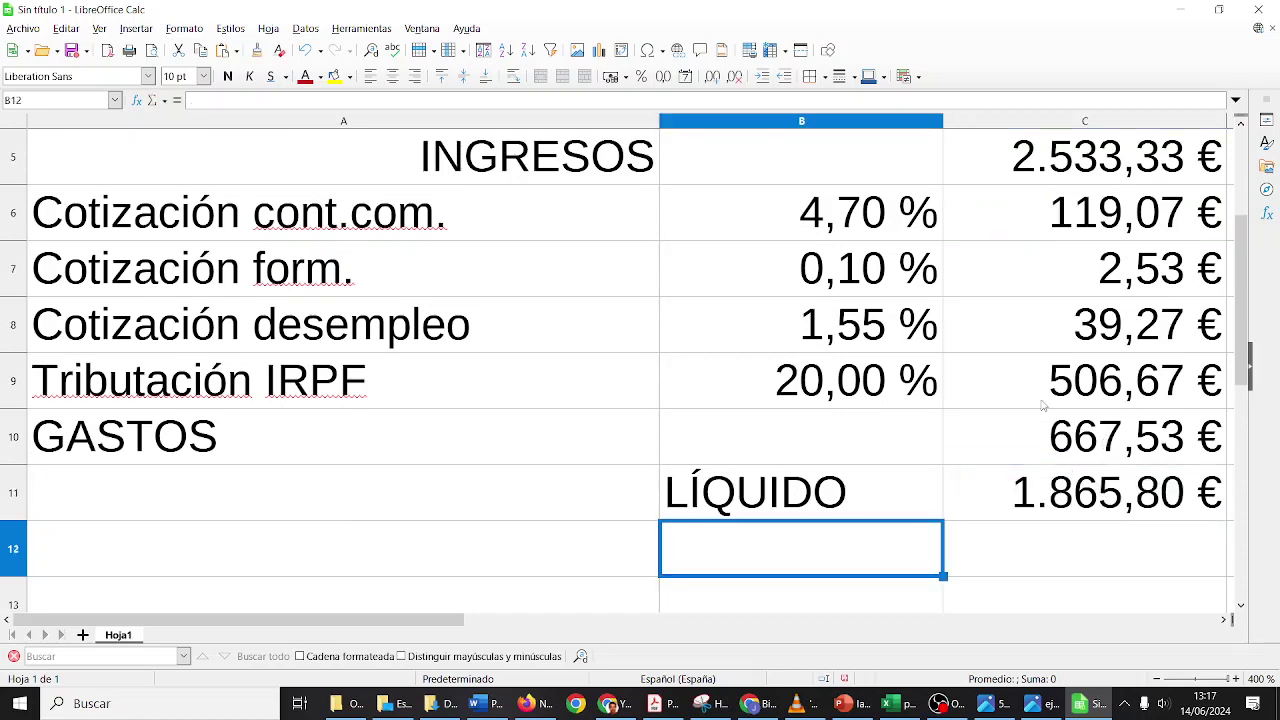
# Step: Enter 12 as the number of monthly payments in C12, below the LÍQUIDO amount
pyautogui.scroll(2, 1042, 405)
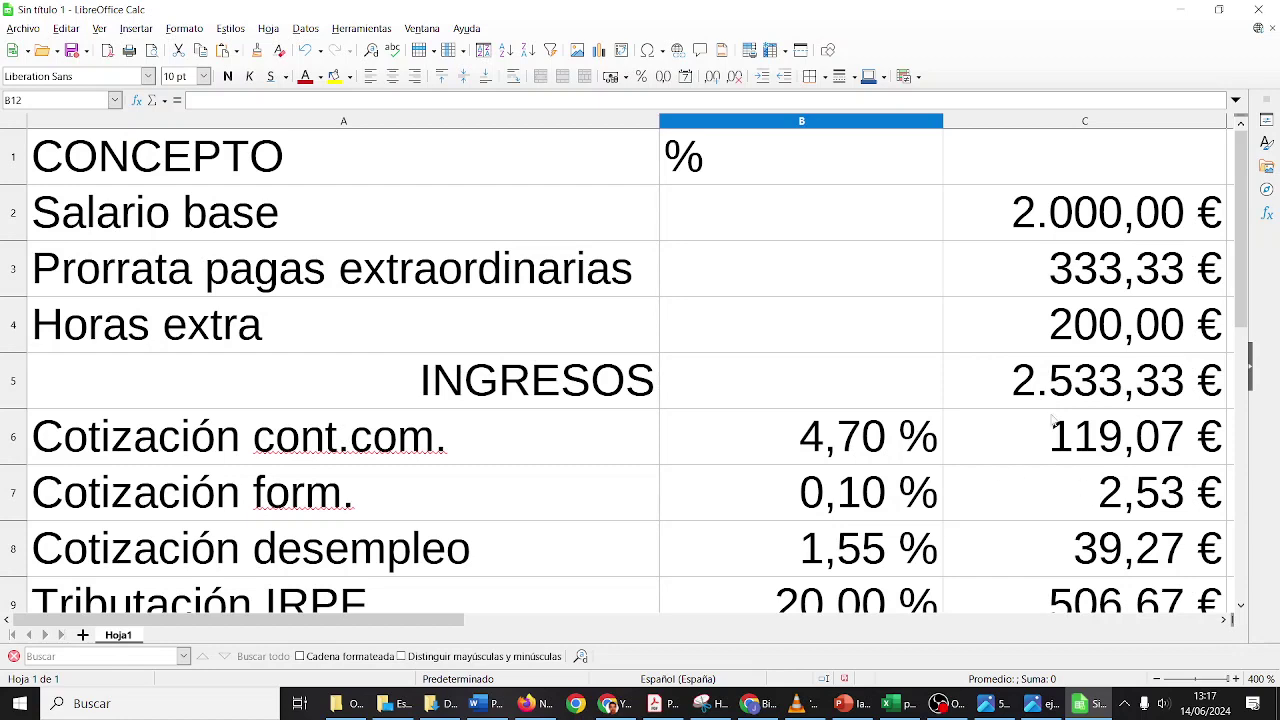
pyautogui.scroll(-1, 1052, 420)
pyautogui.scroll(-1, 1052, 420)
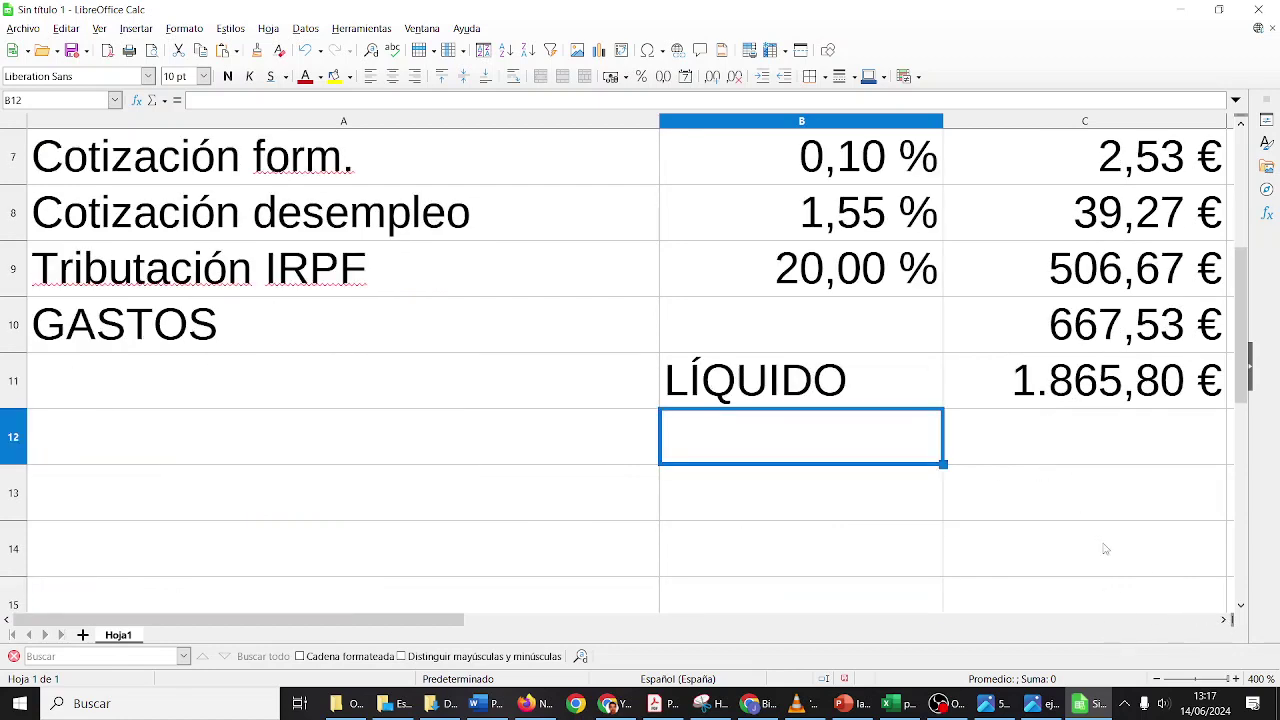
pyautogui.click(1080, 450)
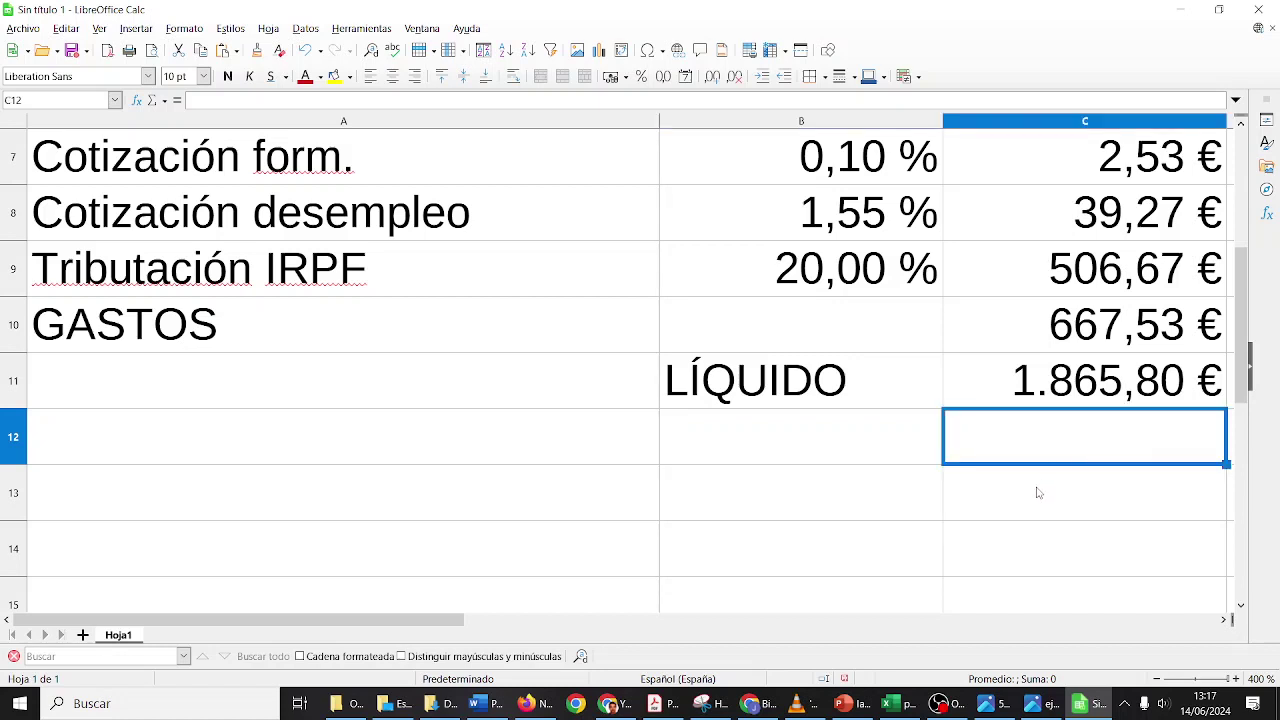
pyautogui.write('12')
pyautogui.press('Return')
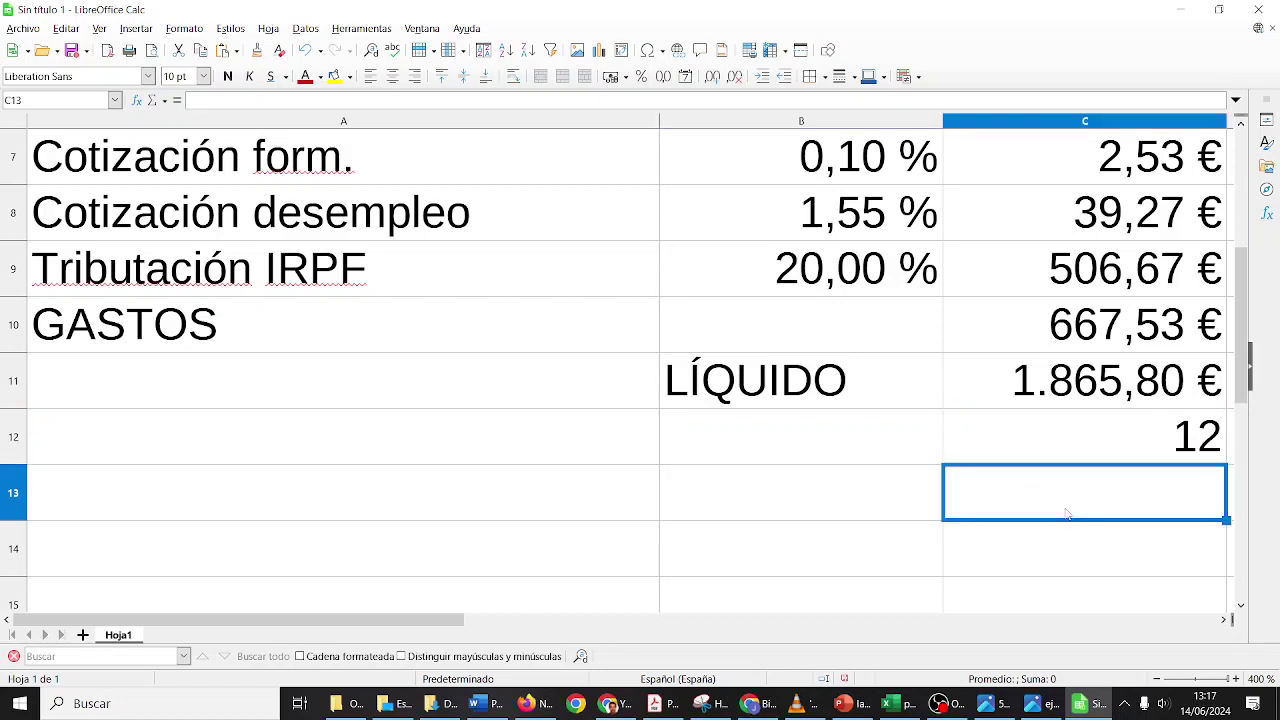
# Step: Calculate the annual net pay in C13 with the formula =C11*C12
pyautogui.write('=')
pyautogui.click(1147, 387)
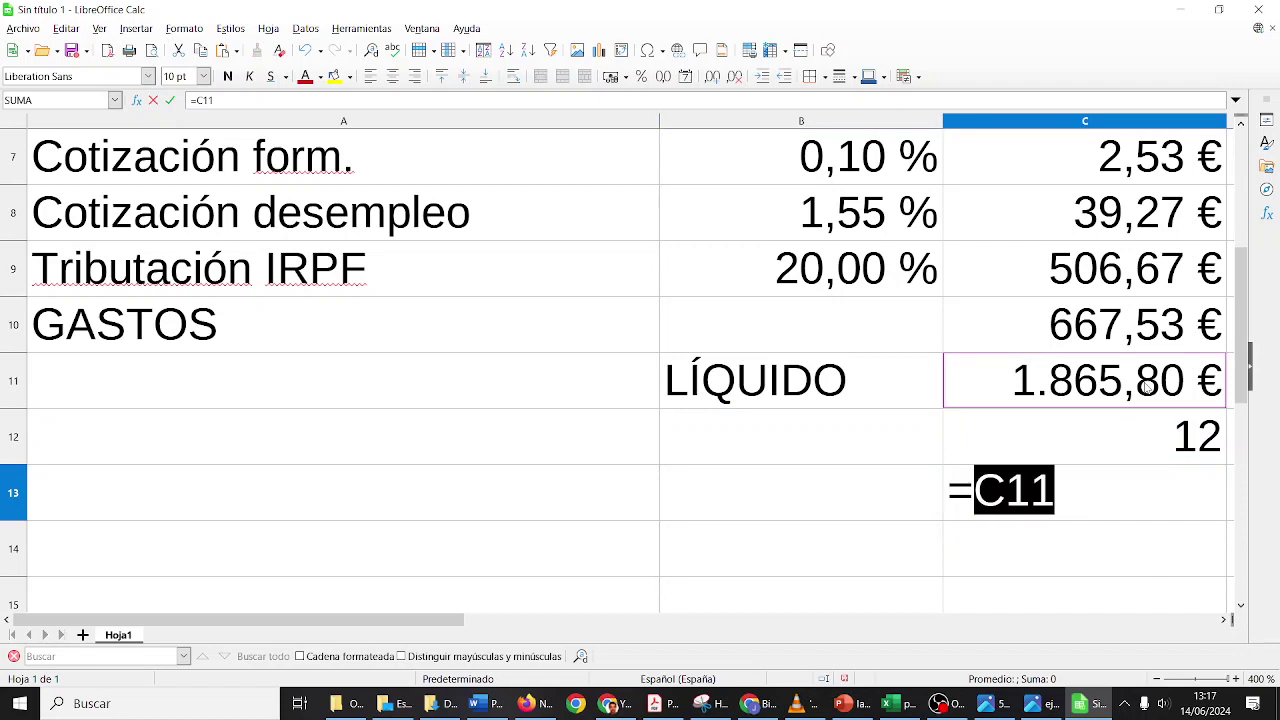
pyautogui.write('*')
pyautogui.click(1149, 431)
pyautogui.press('Return')
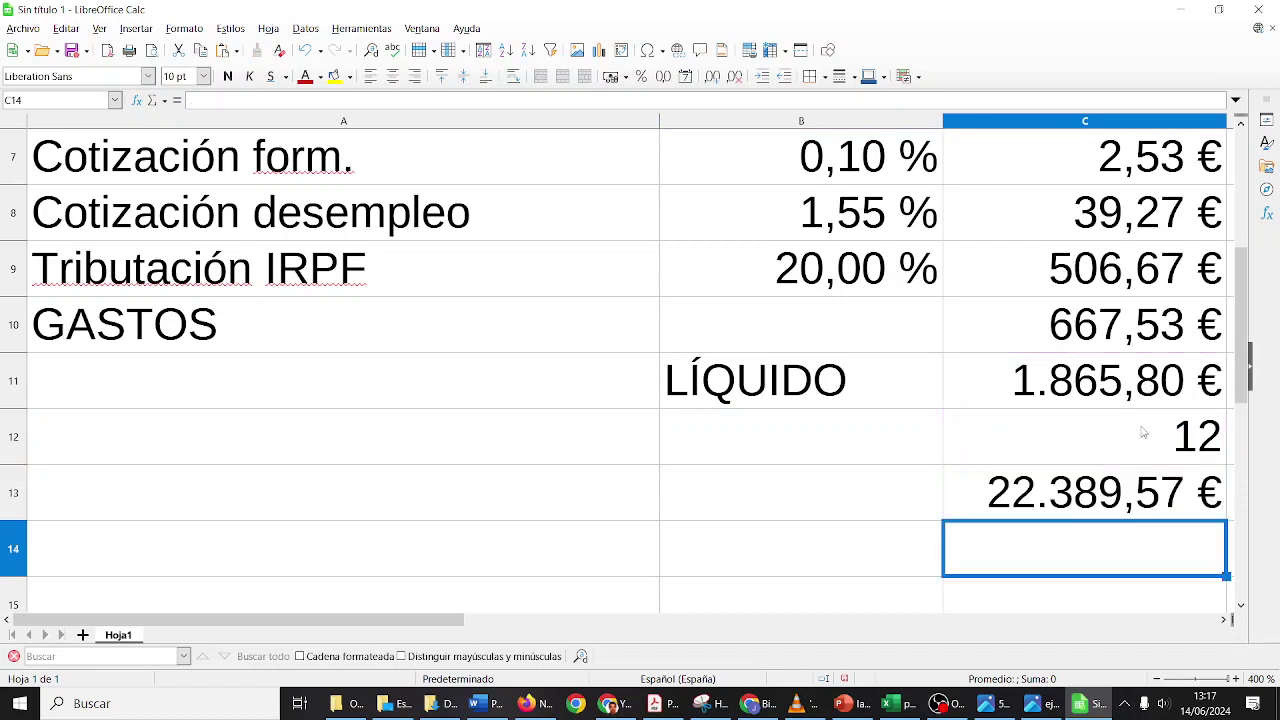
# Step: Enter 14 as the number of payments in D2, beside the Salario base amount
pyautogui.scroll(2, 1107, 436)
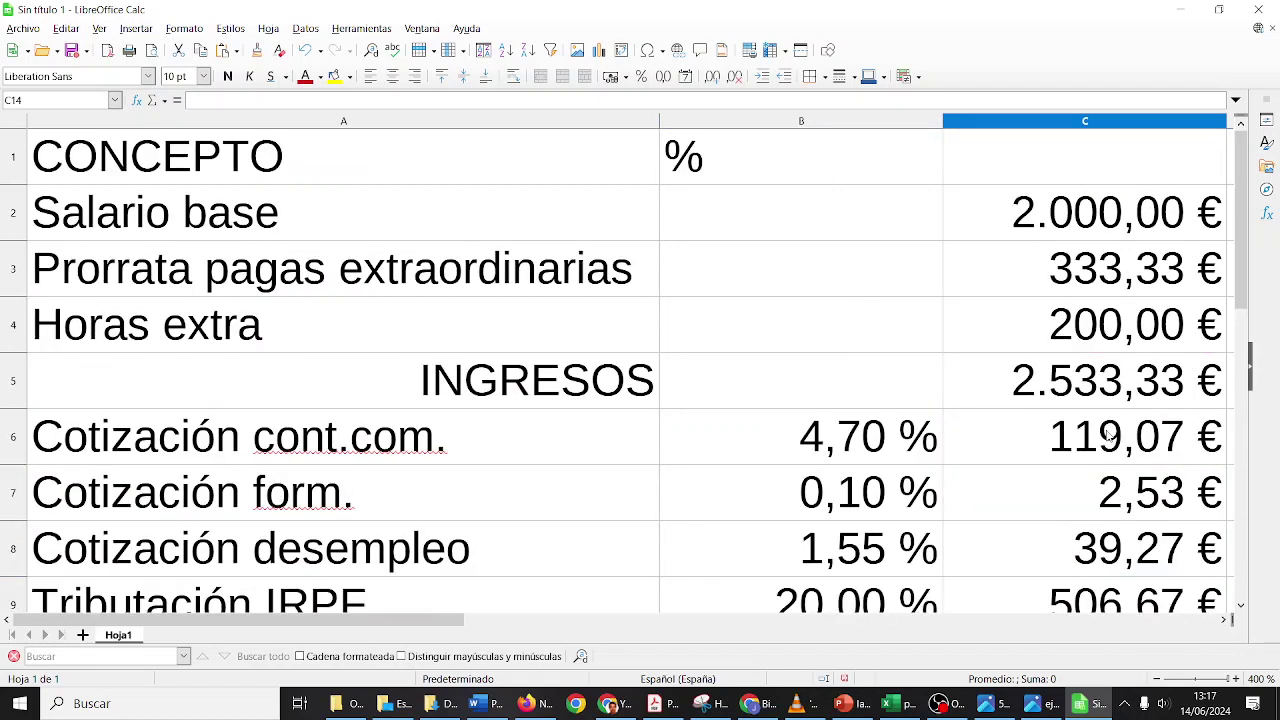
pyautogui.click(1225, 621)
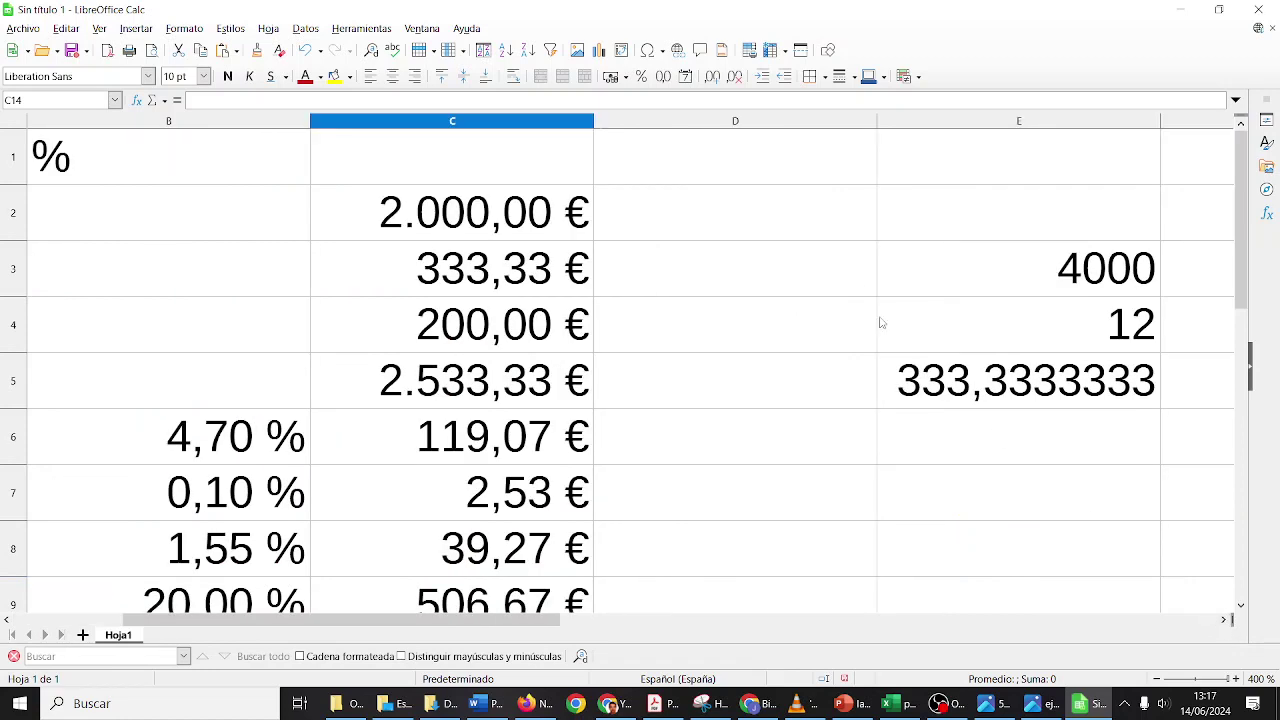
pyautogui.click(986, 227)
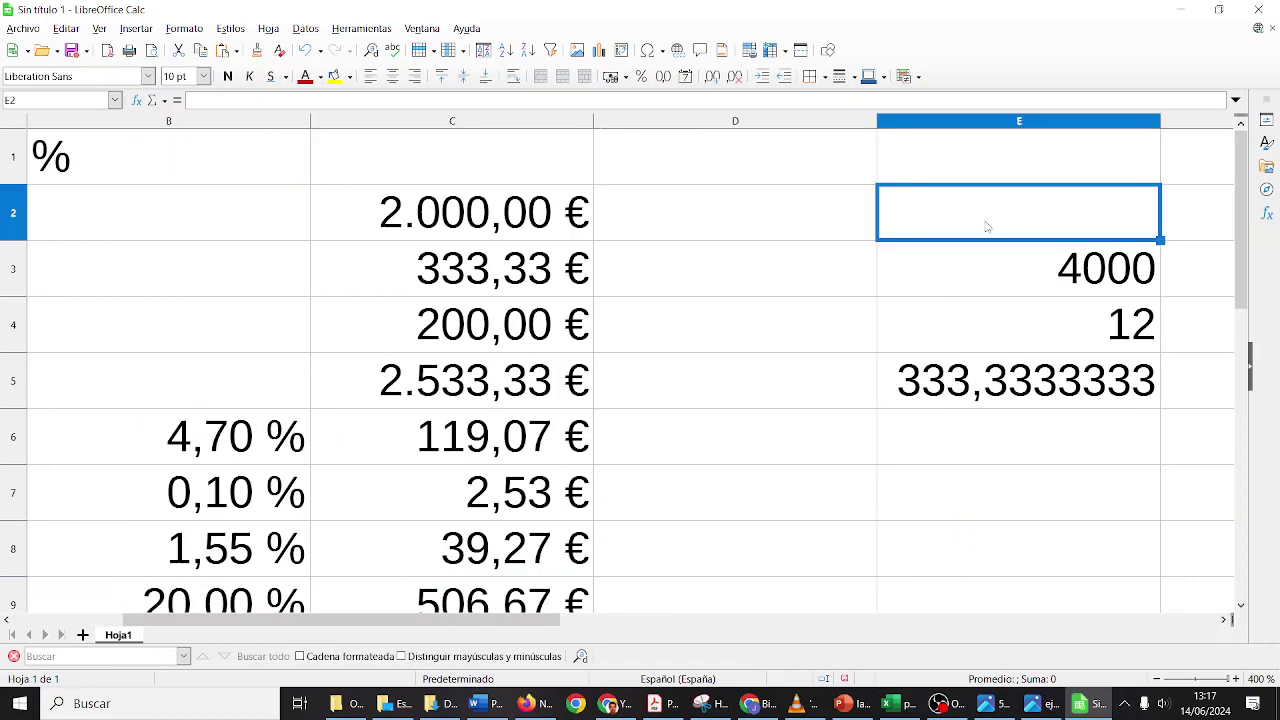
pyautogui.click(770, 222)
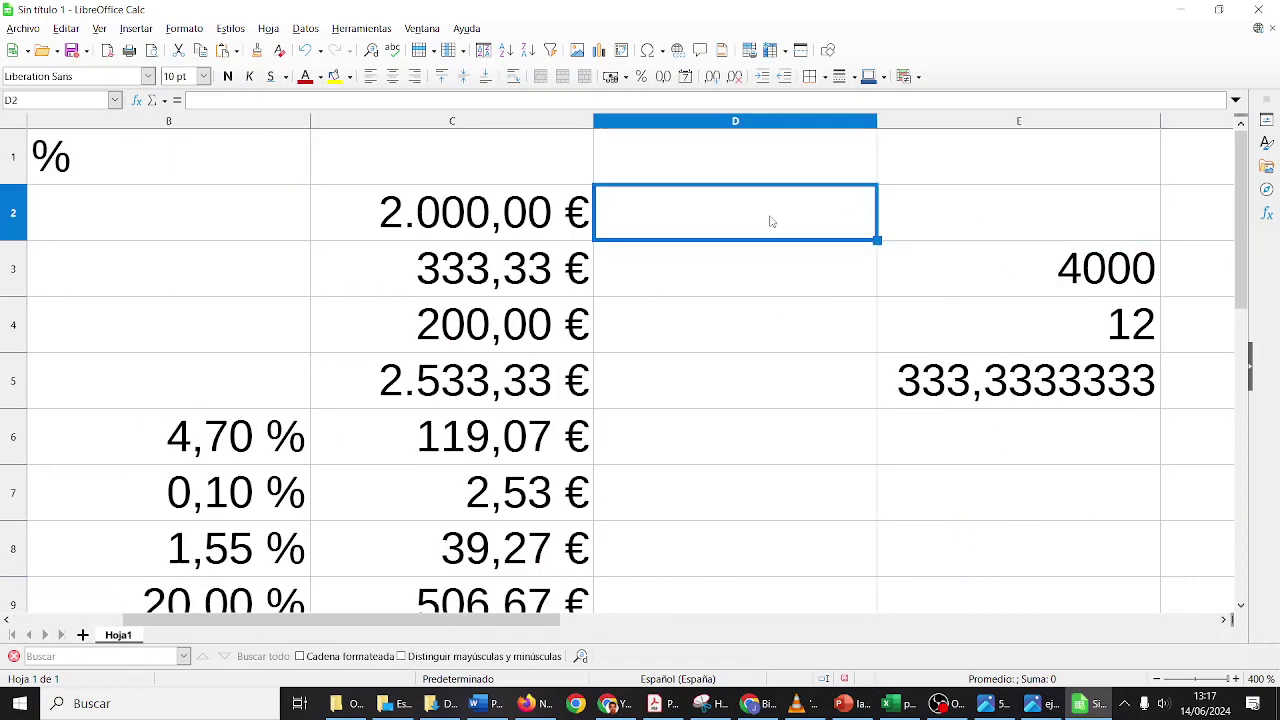
pyautogui.write('14')
pyautogui.press('Tab')
# Step: Calculate the annual base salary in E2 with the formula =C2*D2
pyautogui.write('=')
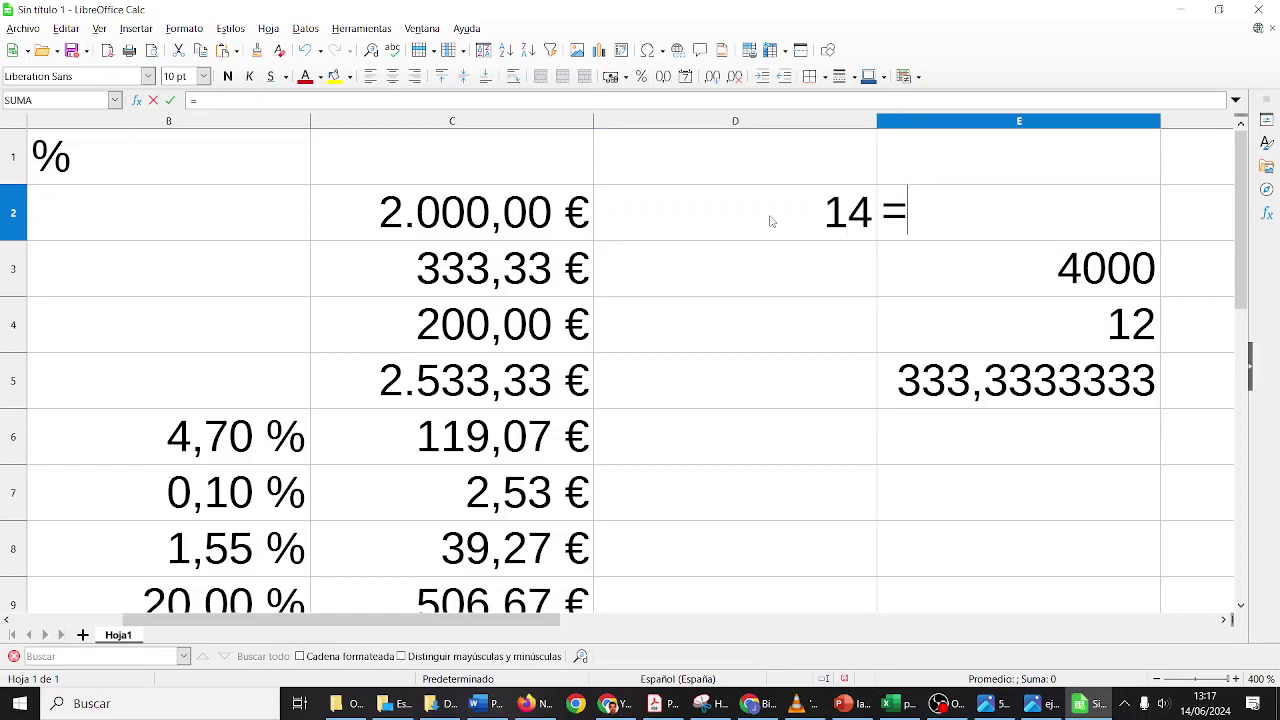
pyautogui.click(567, 237)
pyautogui.write('*')
pyautogui.click(697, 211)
pyautogui.press('Return')
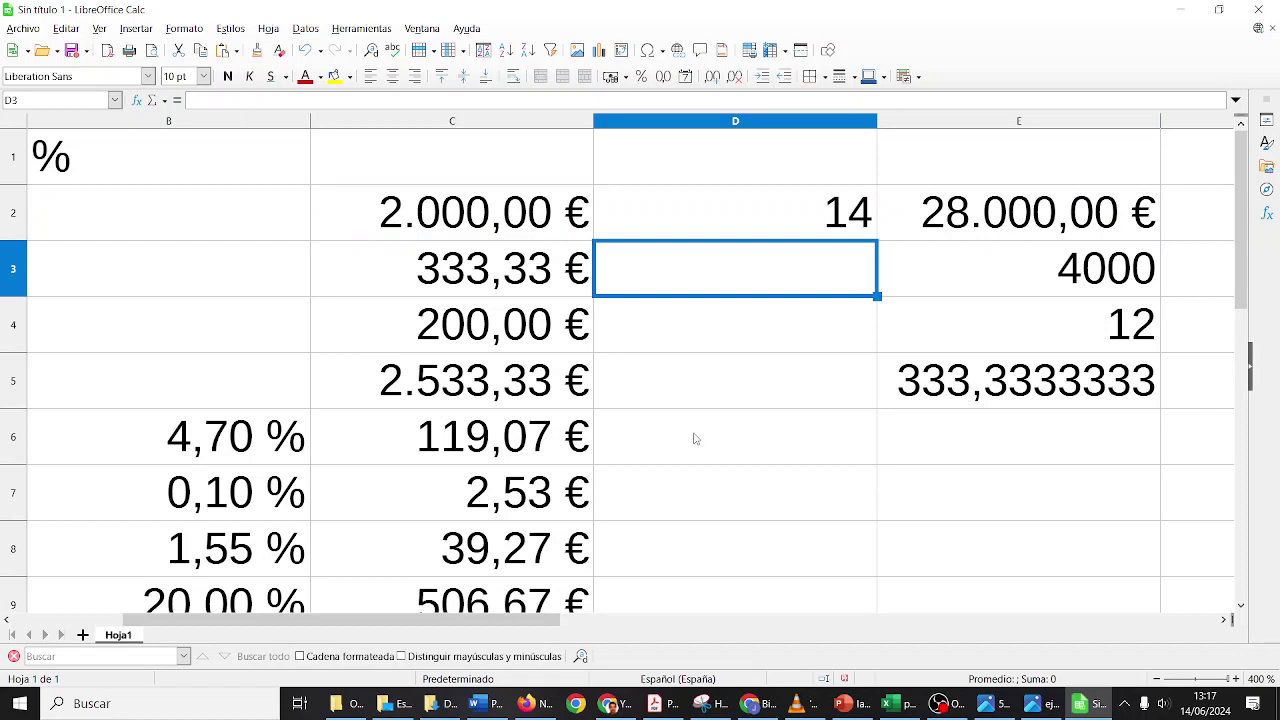
# Step: Clear the auxiliary extra-pay calculation from cells E3 to E5
pyautogui.scroll(-2, 692, 437)
pyautogui.scroll(2, 692, 437)
pyautogui.click(702, 388)
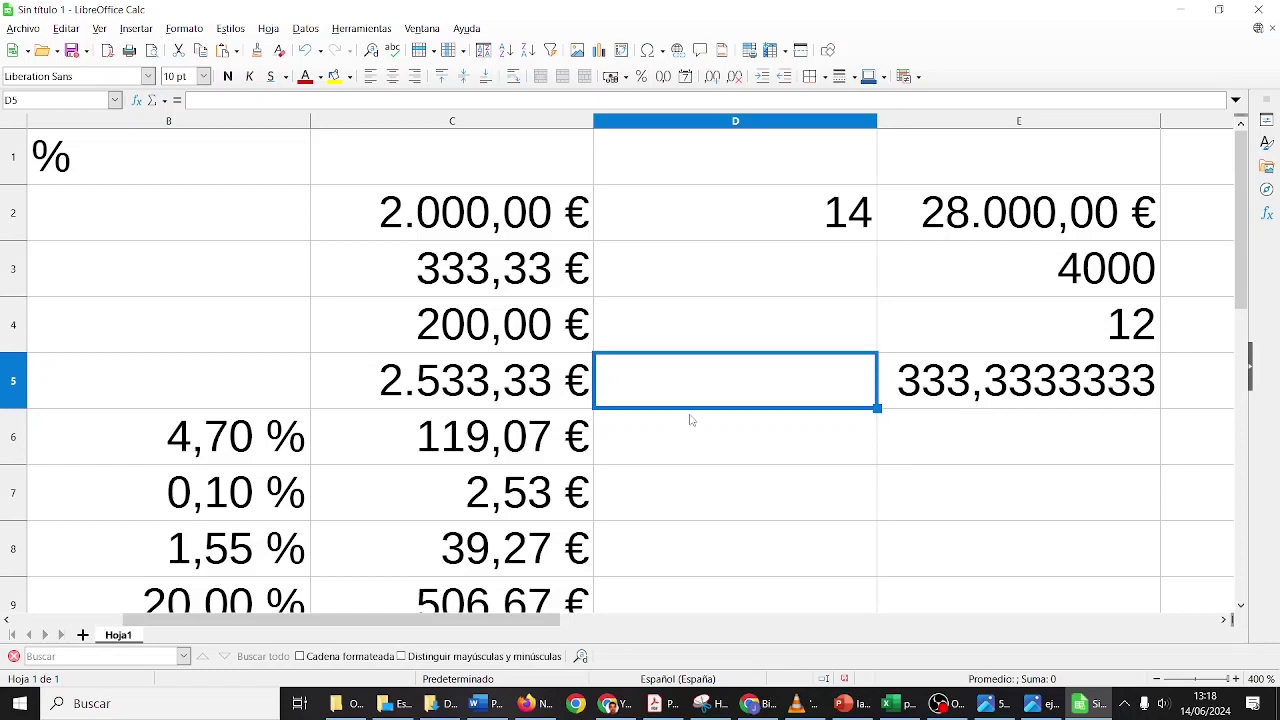
pyautogui.click(963, 399)
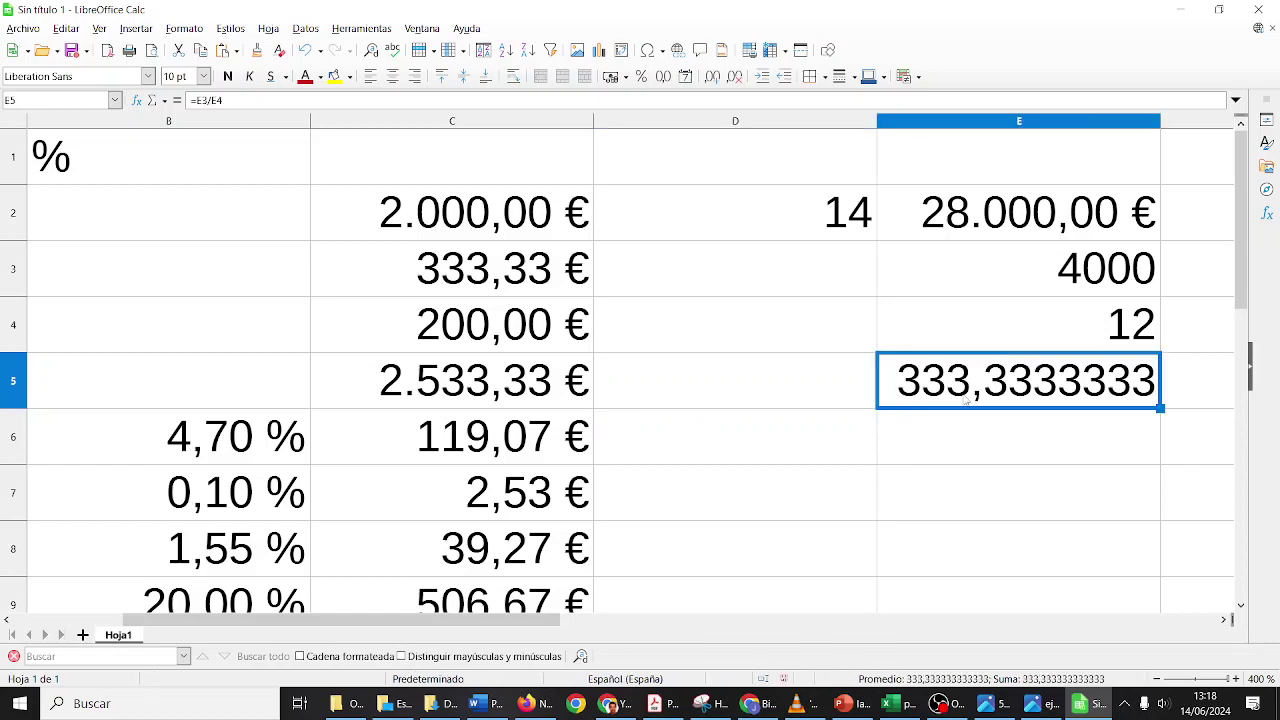
pyautogui.press('Delete')
pyautogui.press('Up')
pyautogui.press('Delete')
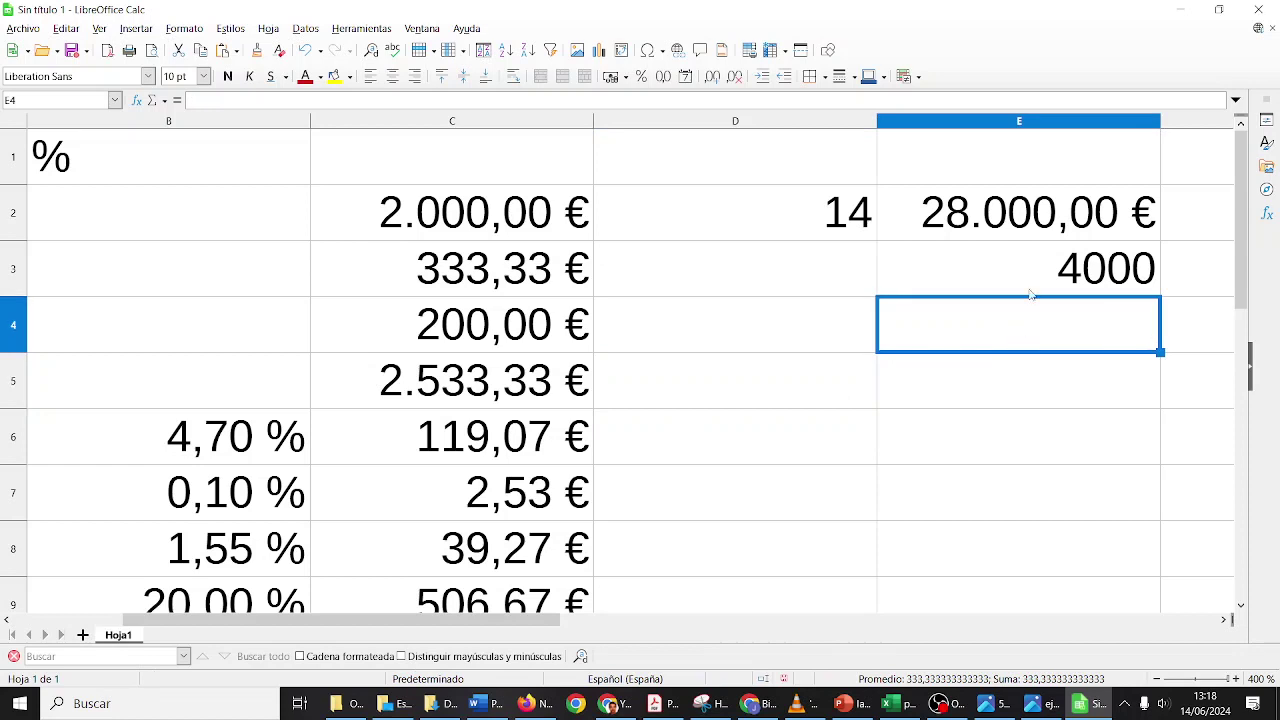
pyautogui.press('Up')
pyautogui.press('Delete')
# Step: Enter 14 payments in D5 and calculate the annual total income in E5 with the formula =C5*D5
pyautogui.click(829, 396)
pyautogui.write('14')
pyautogui.click(949, 376)
pyautogui.write(')')
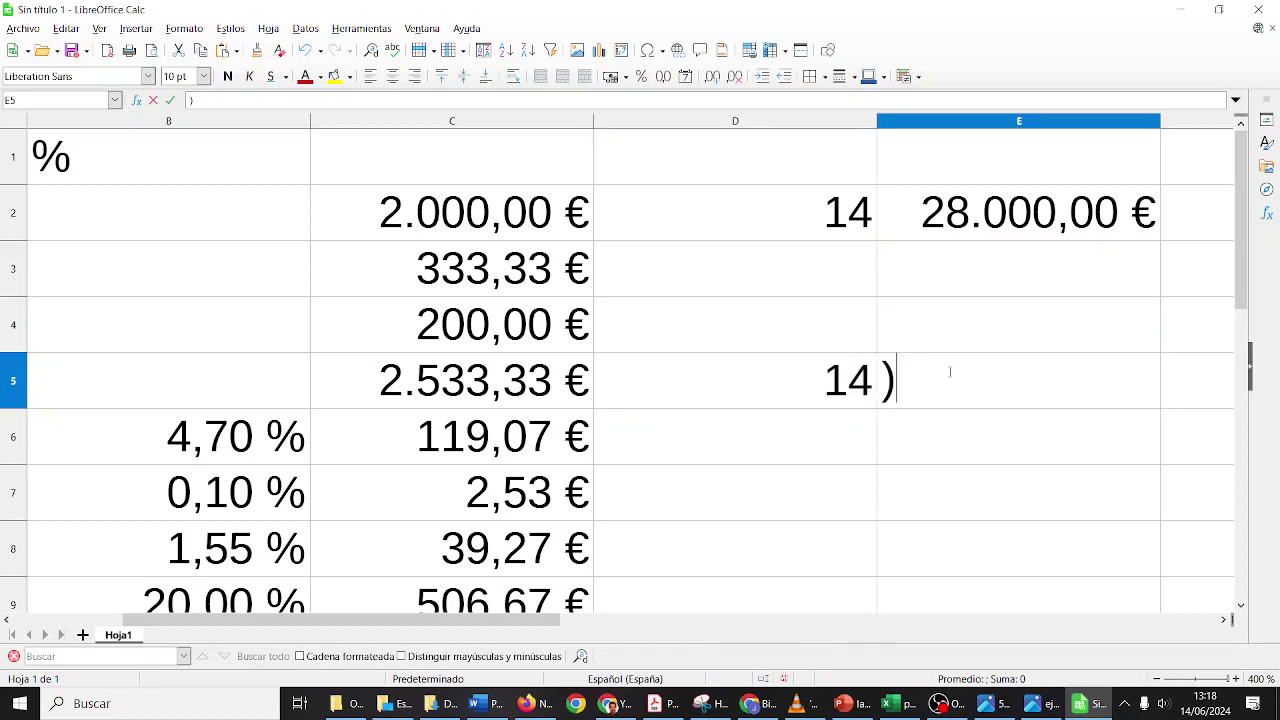
pyautogui.press('BackSpace')
pyautogui.write('=')
pyautogui.click(588, 394)
pyautogui.write('*')
pyautogui.click(759, 392)
pyautogui.press('Return')
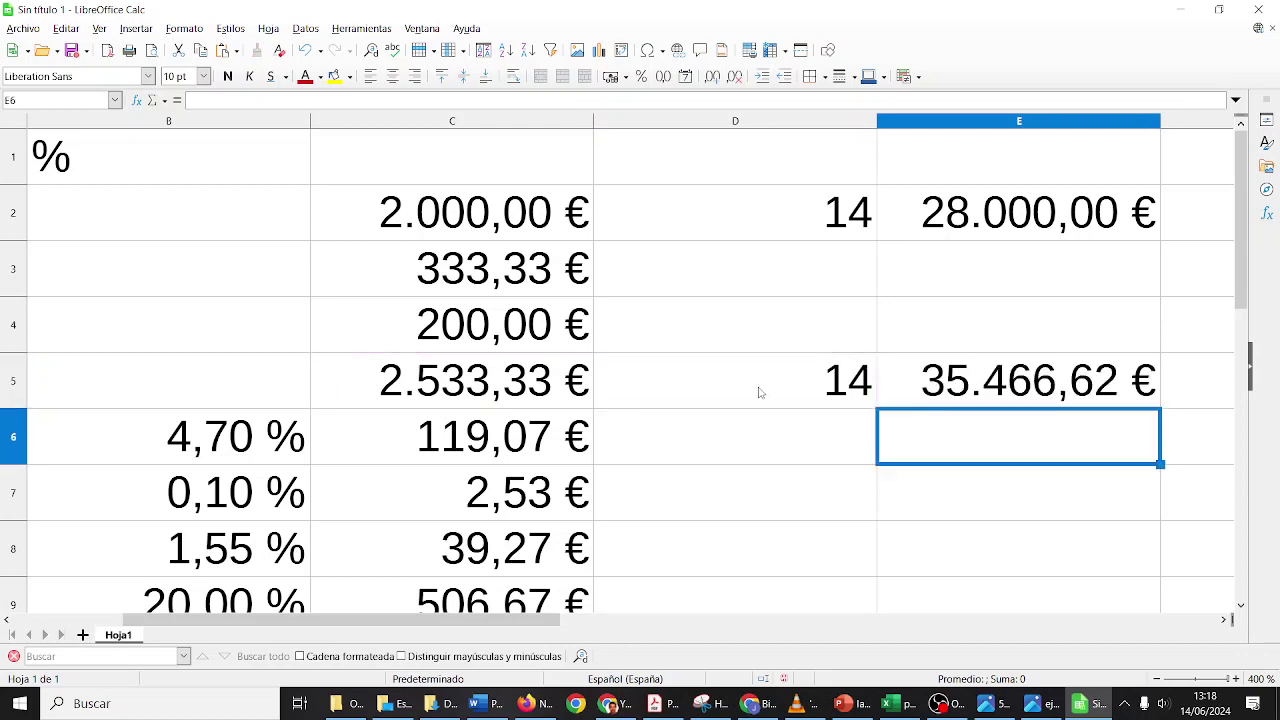
# Step: Calculate the difference between annual income and annual net pay in E10 with the formula =E5-C13
pyautogui.scroll(-2, 627, 390)
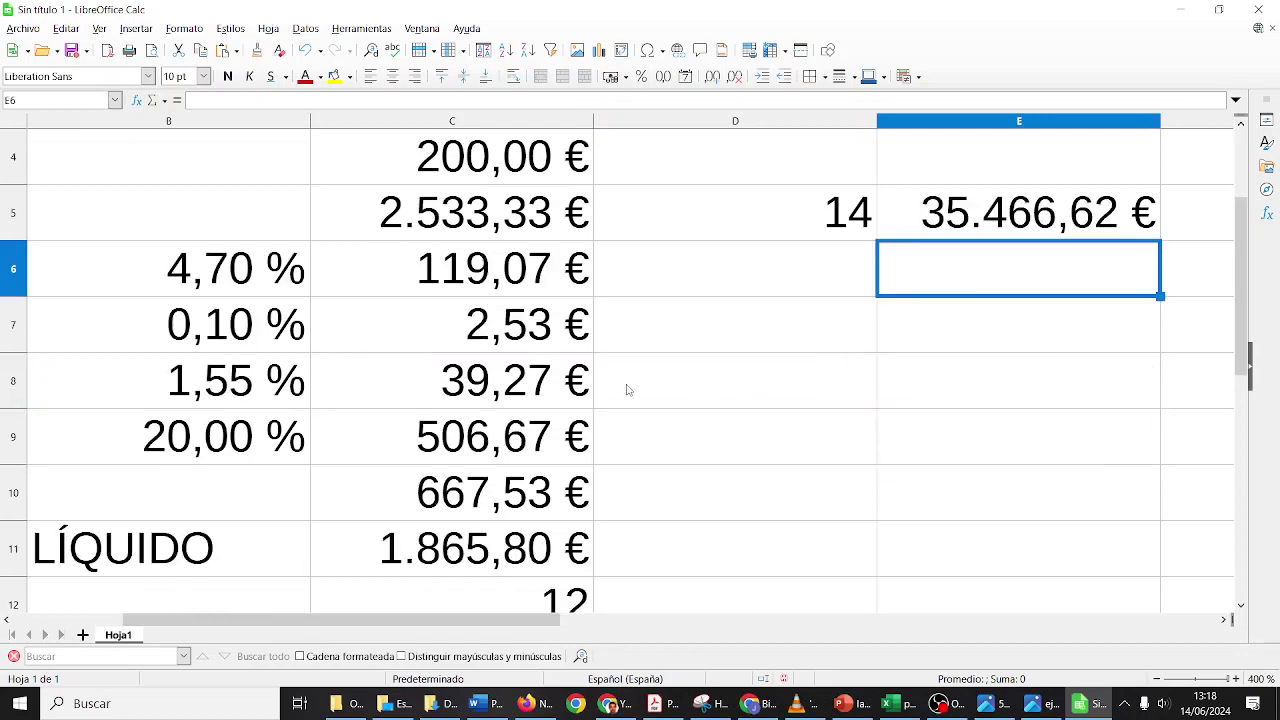
pyautogui.scroll(1, 461, 541)
pyautogui.click(971, 543)
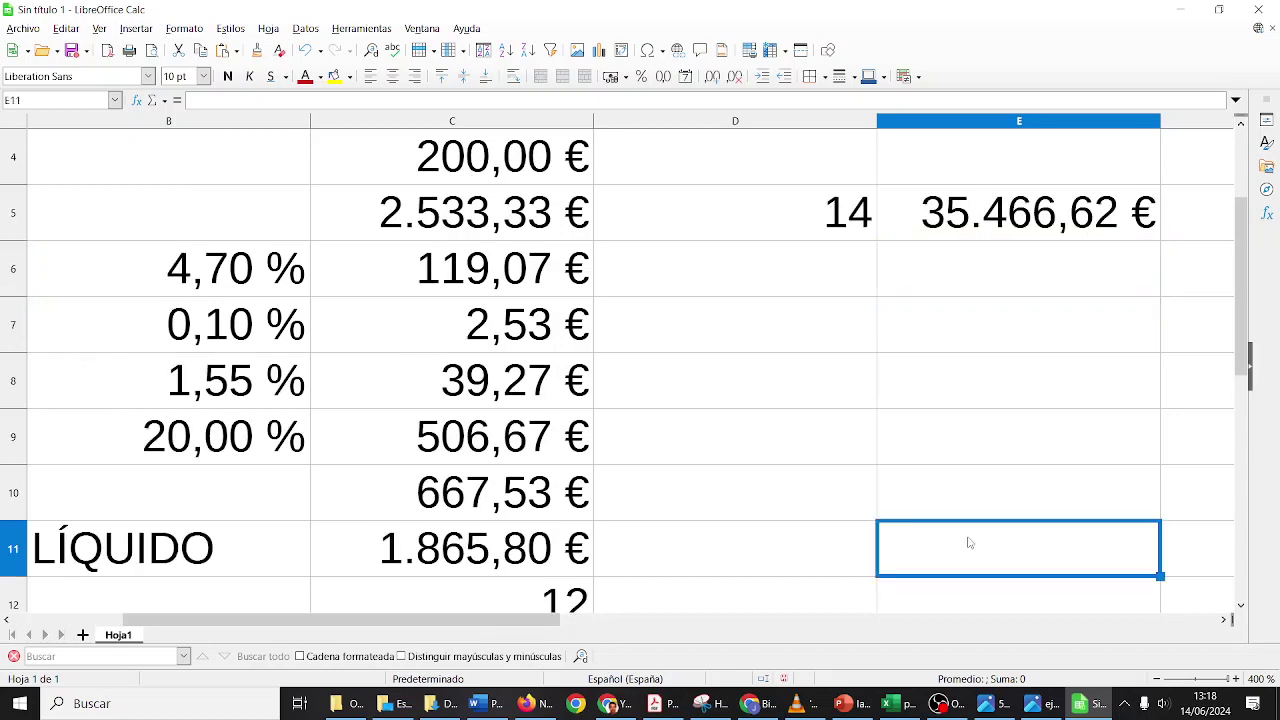
pyautogui.click(978, 470)
pyautogui.write('=')
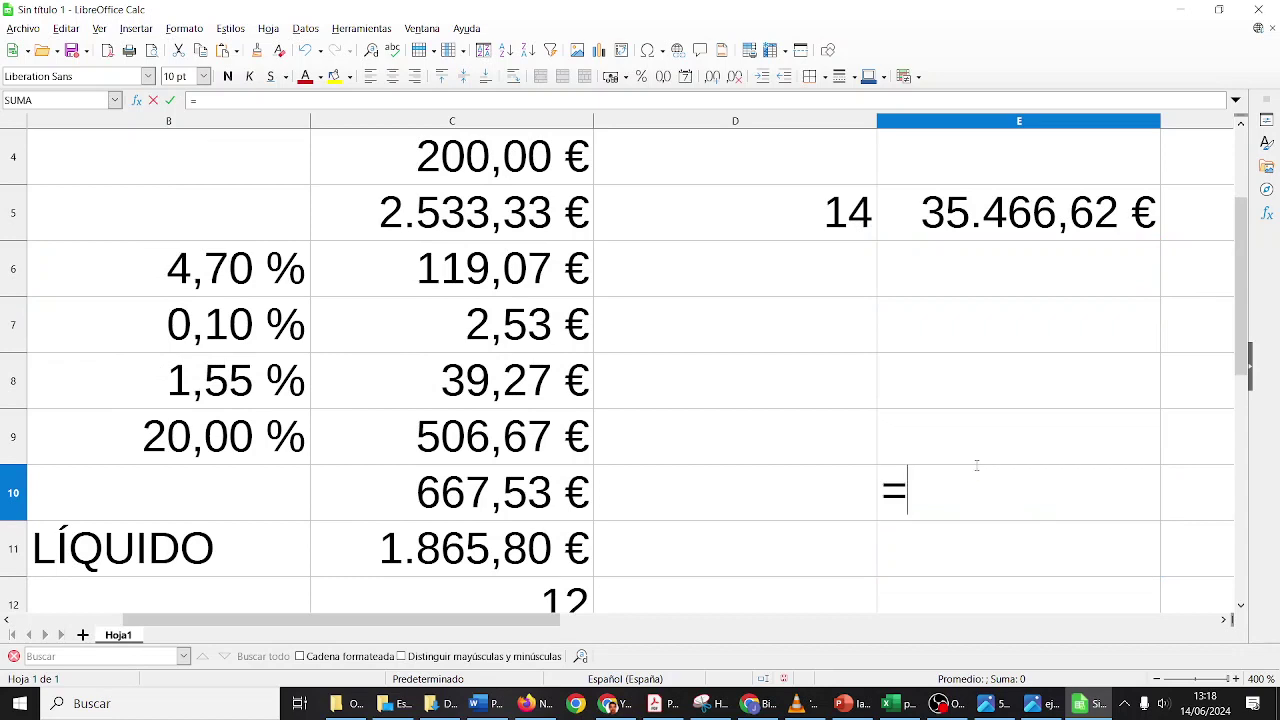
pyautogui.click(1042, 215)
pyautogui.write('-')
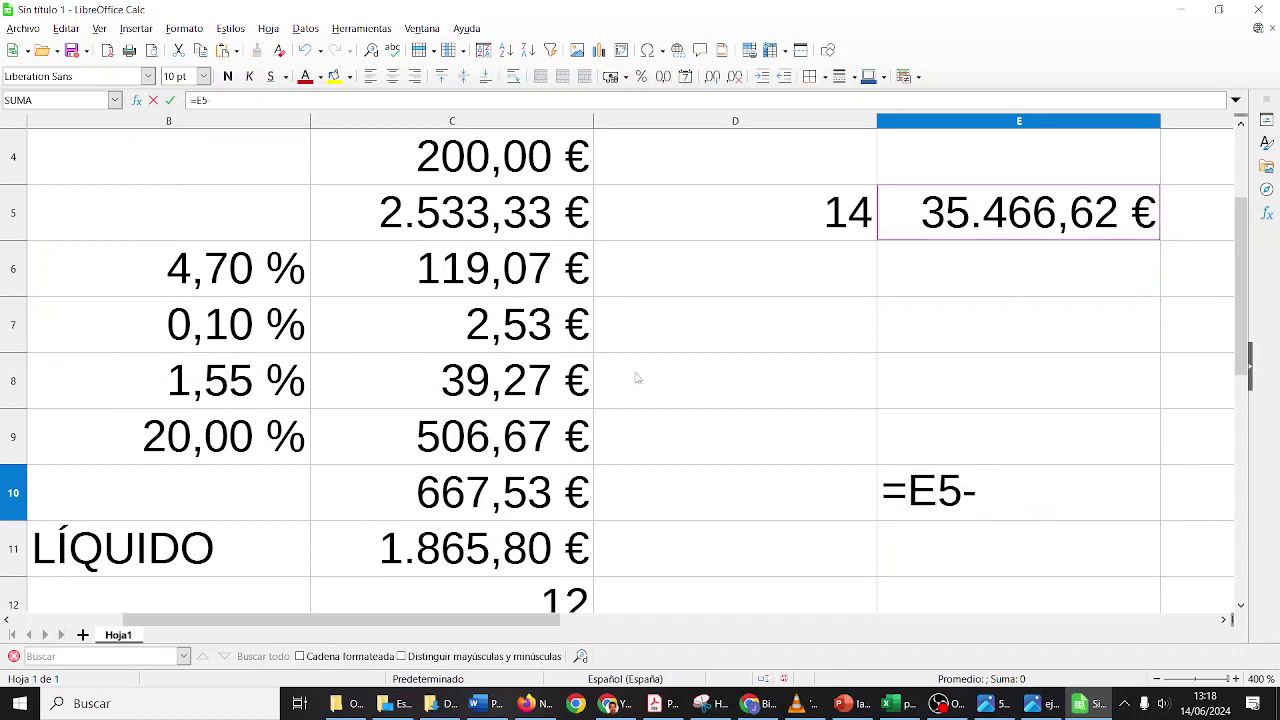
pyautogui.scroll(-1, 540, 330)
pyautogui.click(510, 514)
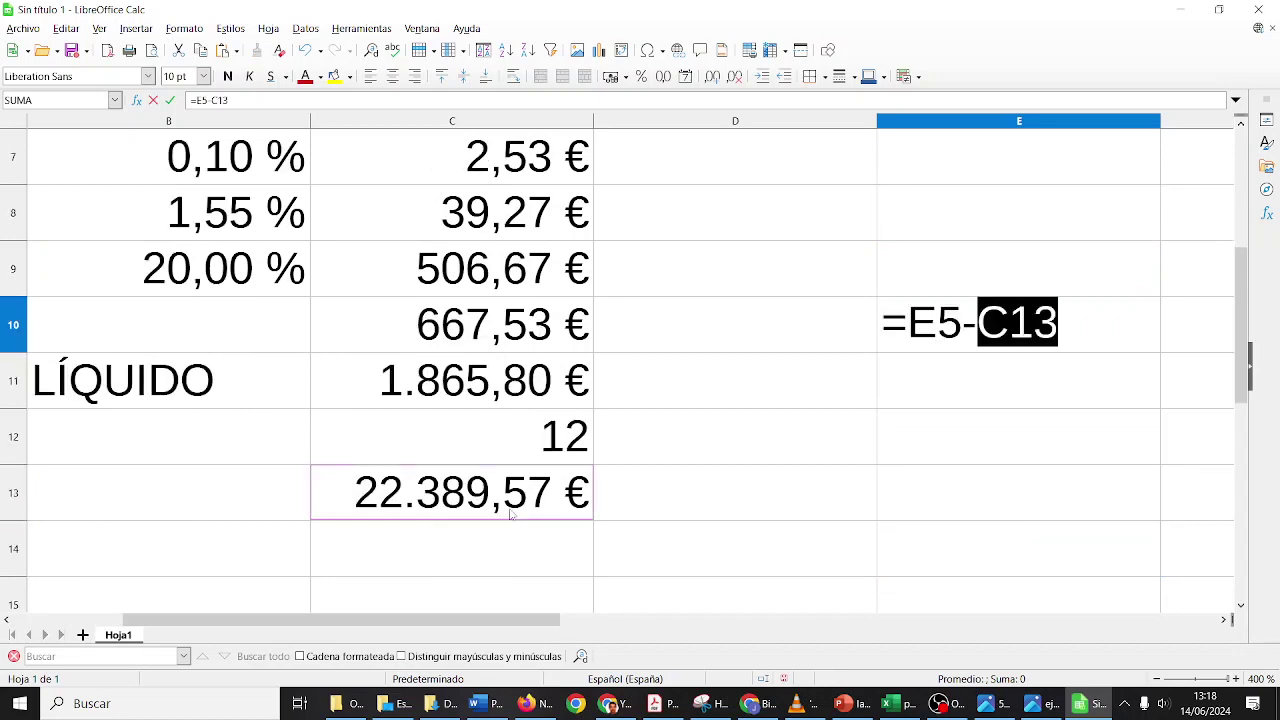
pyautogui.press('Return')
pyautogui.scroll(1, 510, 514)
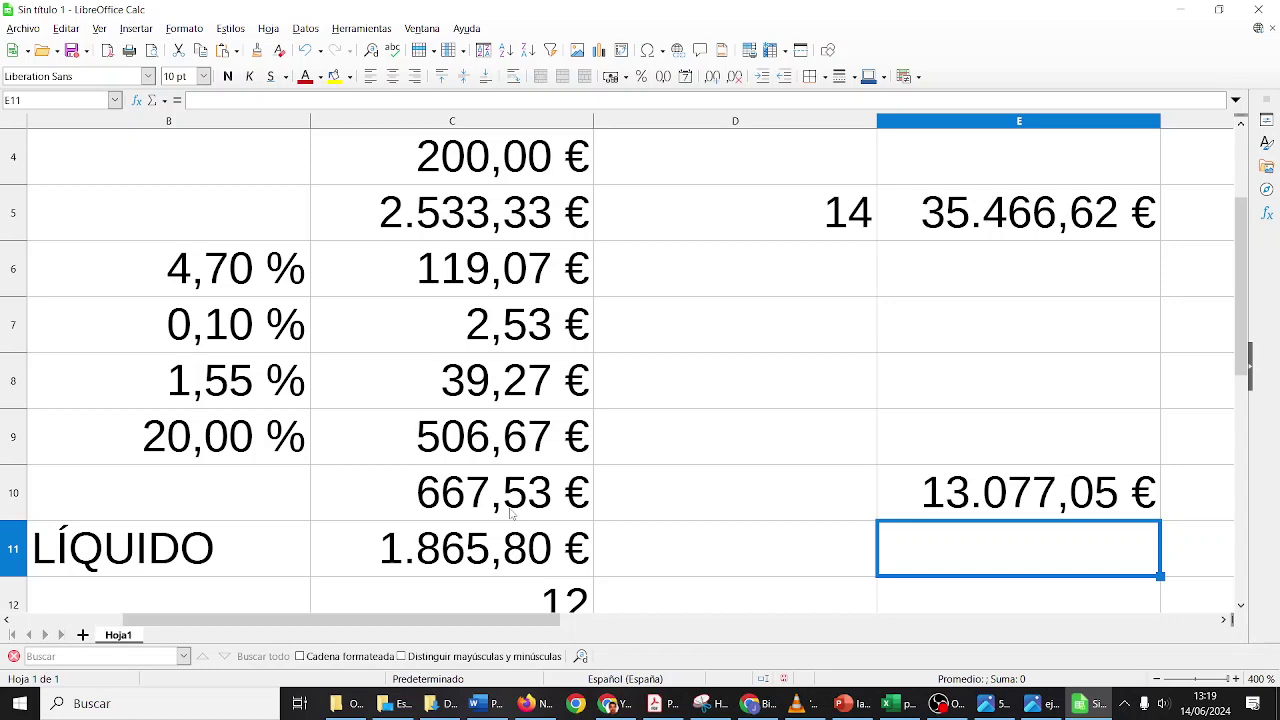
# Step: Clear the annual calculations from the range D2:E10
pyautogui.press('Down')
pyautogui.scroll(2, 603, 292)
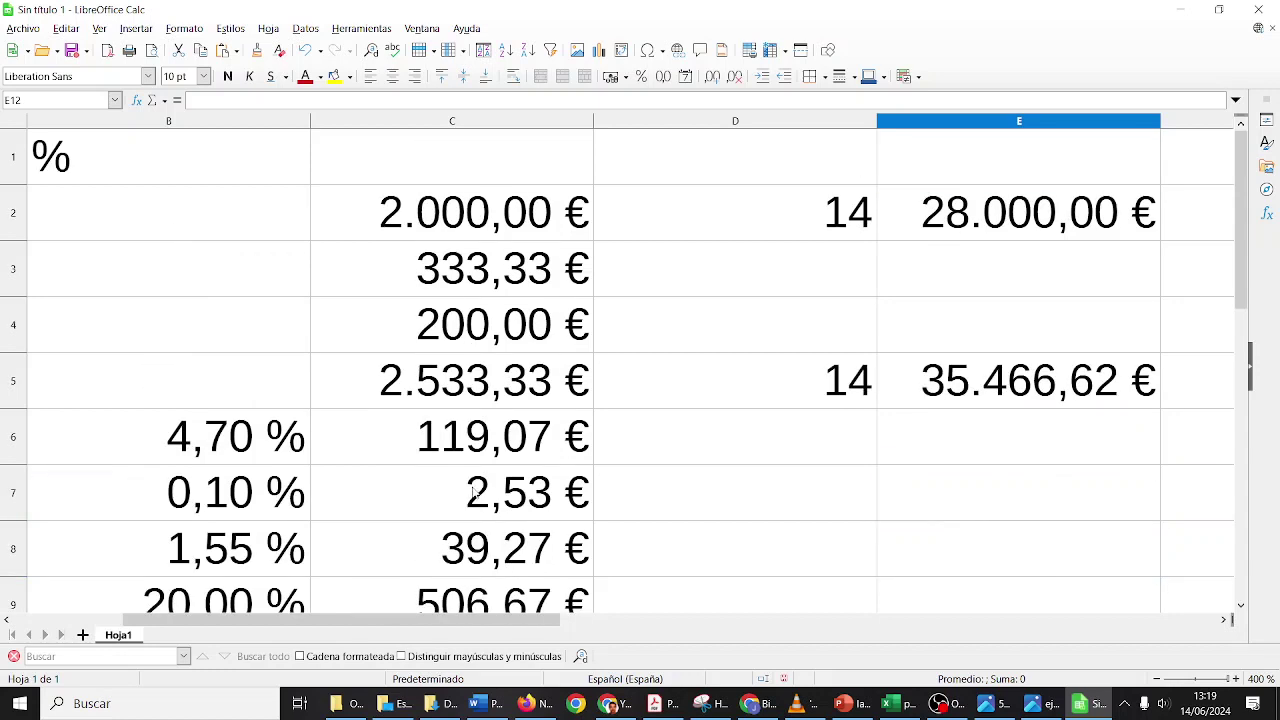
pyautogui.moveTo(805, 212); pyautogui.dragTo(997, 293)
pyautogui.press('Delete')
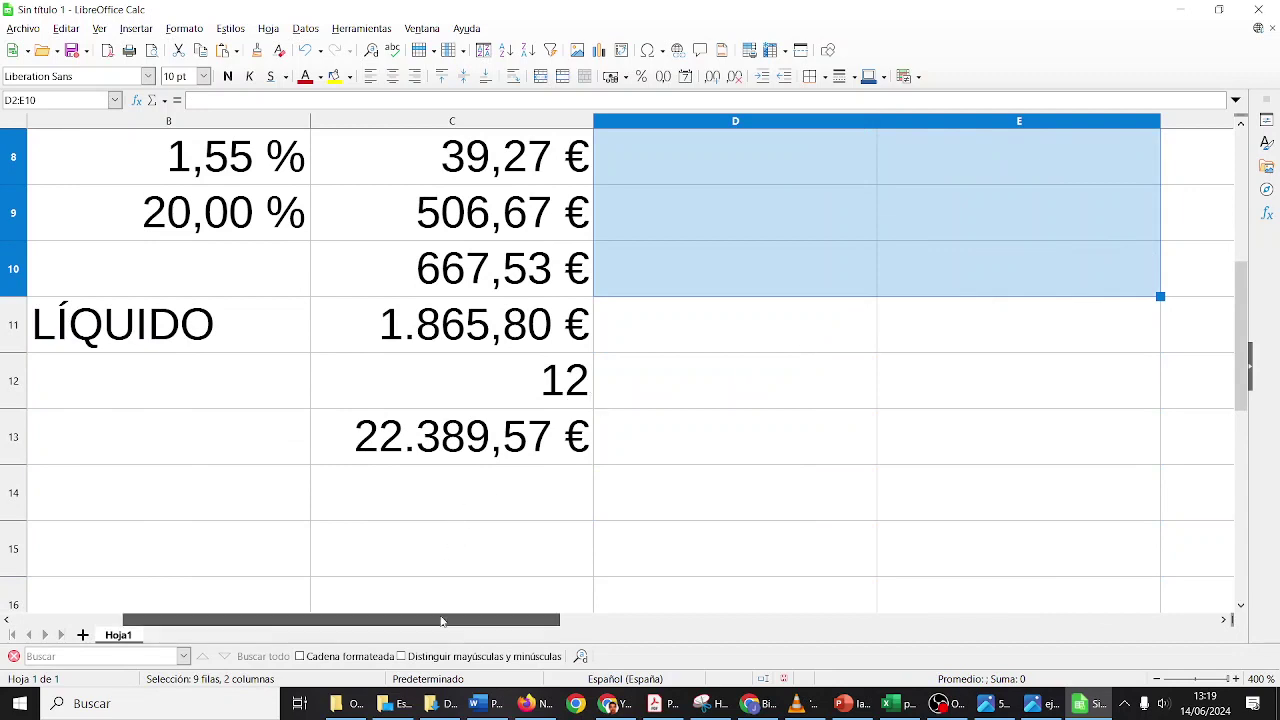
# Step: Show formulas instead of results in the sheet and fit the width of column C to its contents
pyautogui.moveTo(443, 620); pyautogui.dragTo(310, 620)
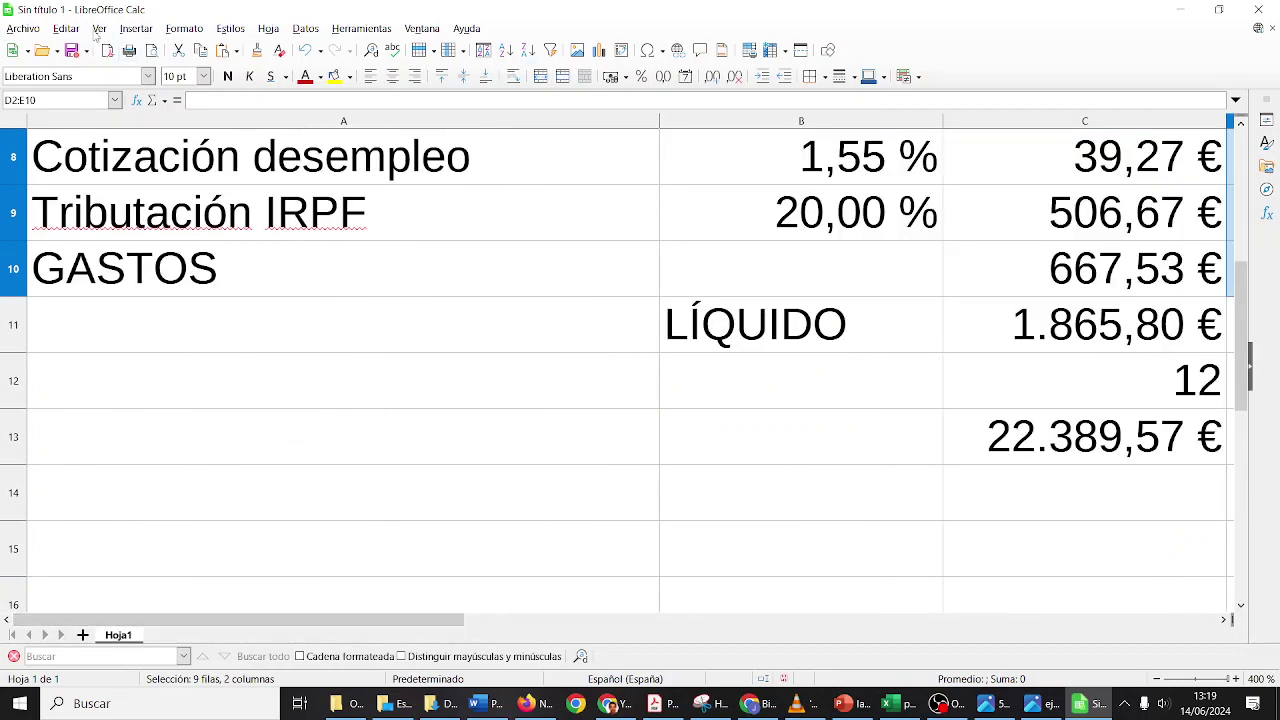
pyautogui.click(97, 29)
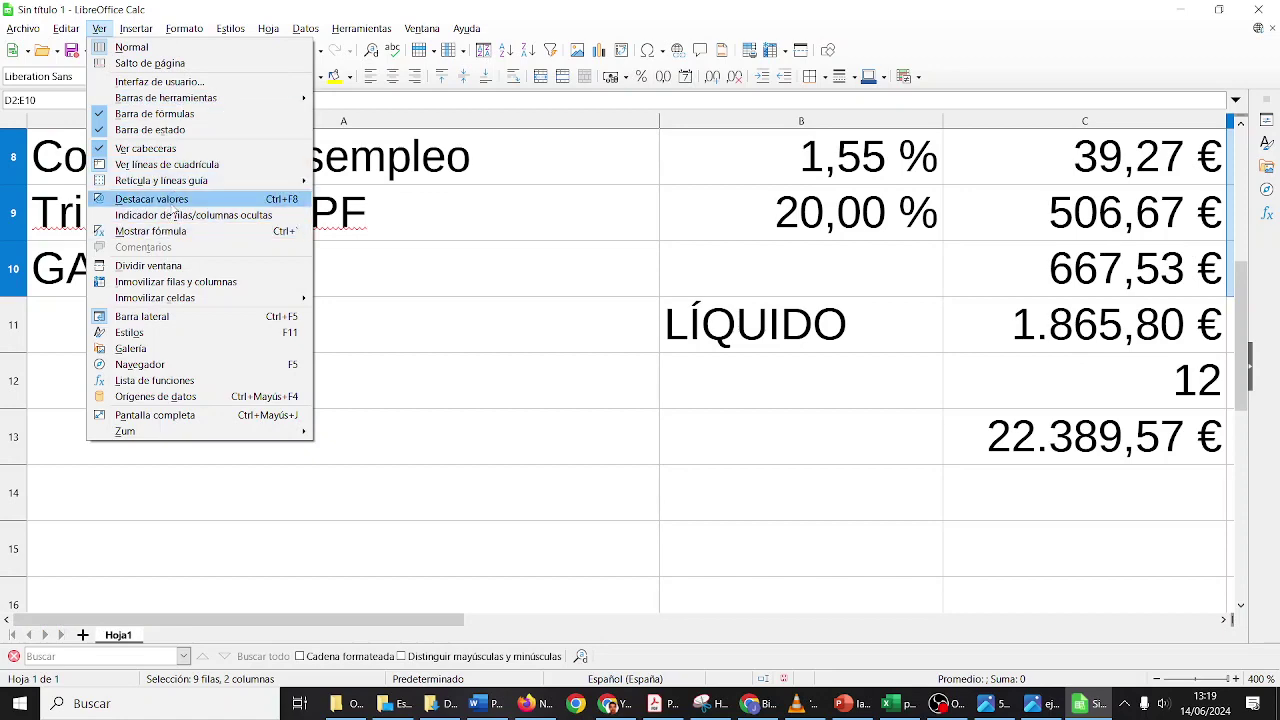
pyautogui.click(172, 230)
pyautogui.scroll(1, 1165, 215)
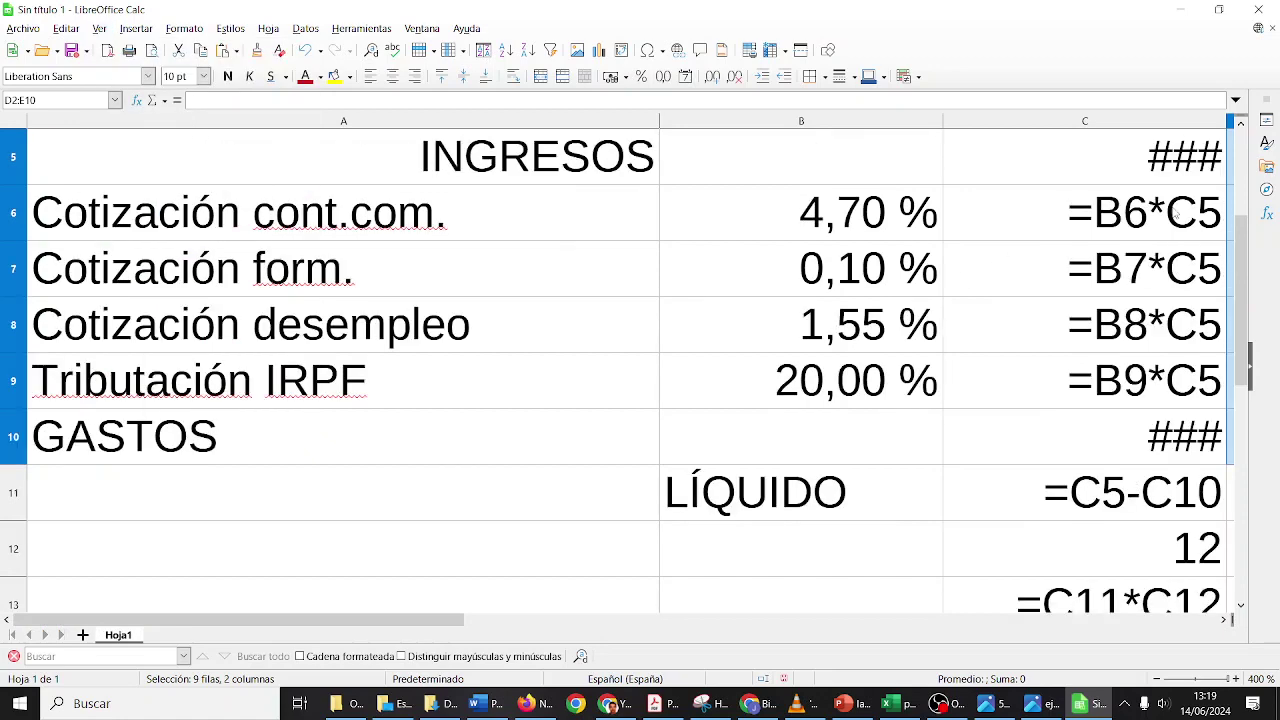
pyautogui.click(1223, 620)
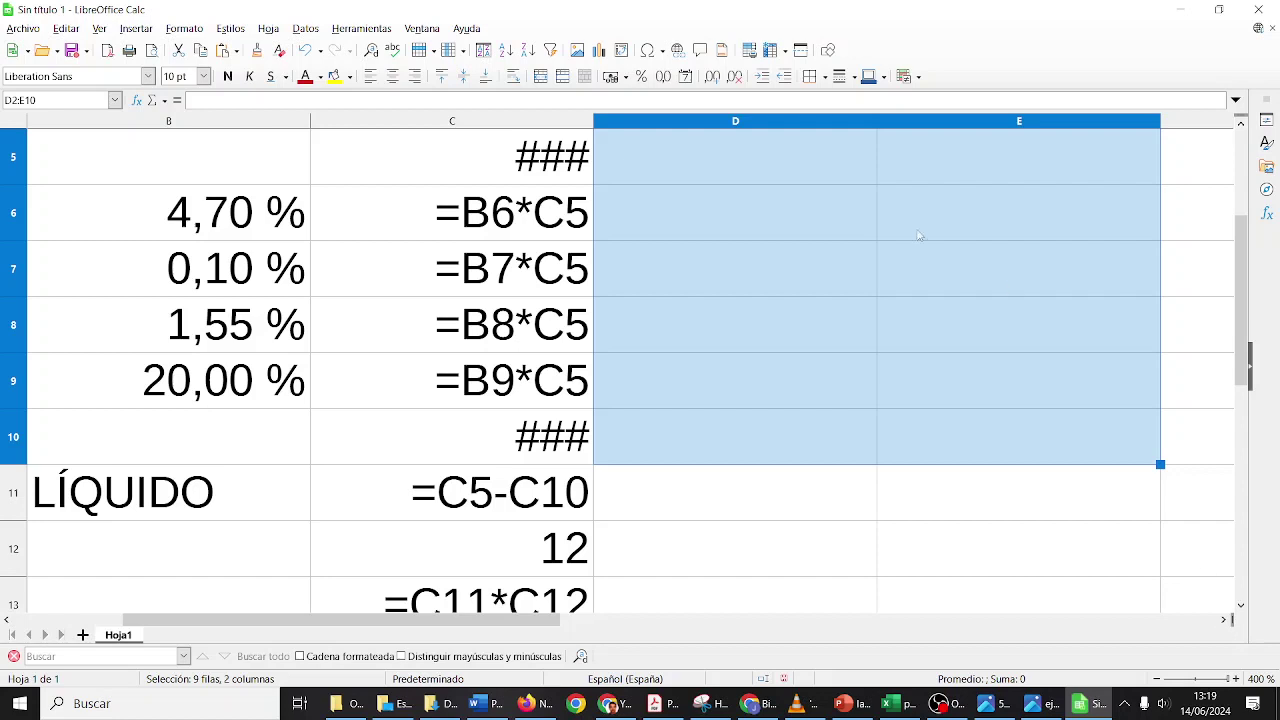
pyautogui.click(592, 122)
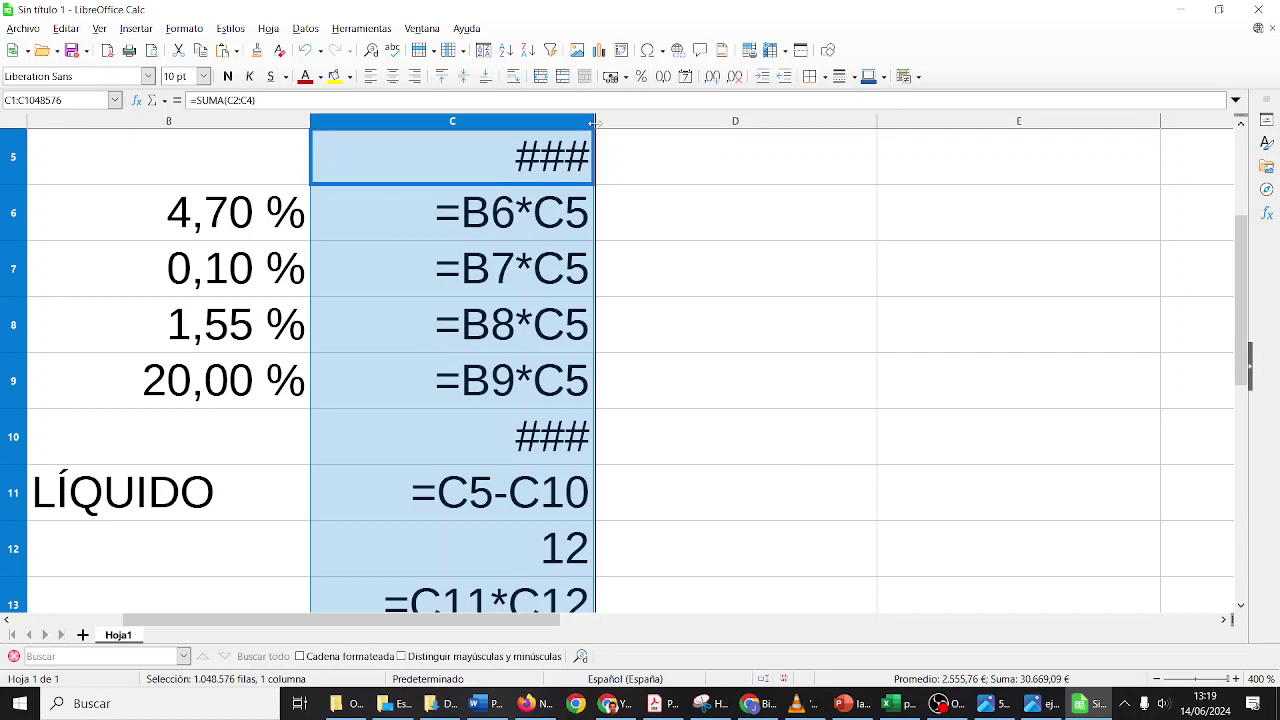
pyautogui.doubleClick(595, 125)
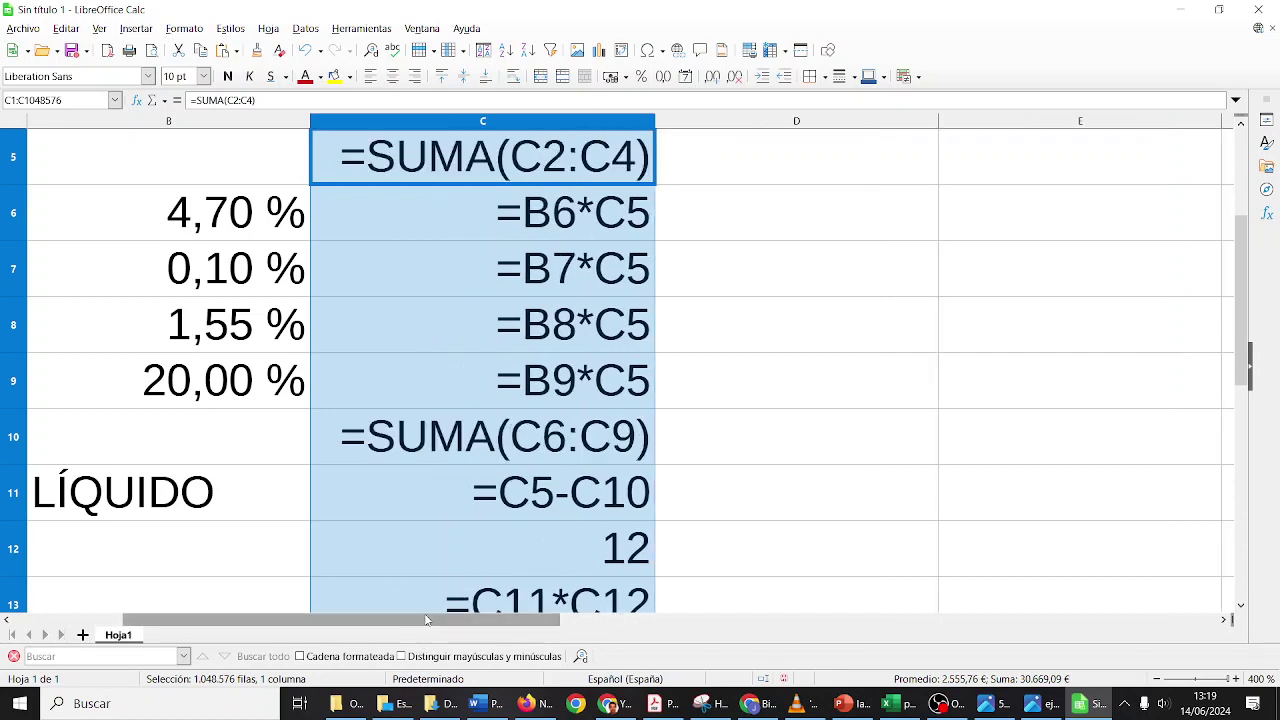
pyautogui.hscroll(-3, 429, 622)
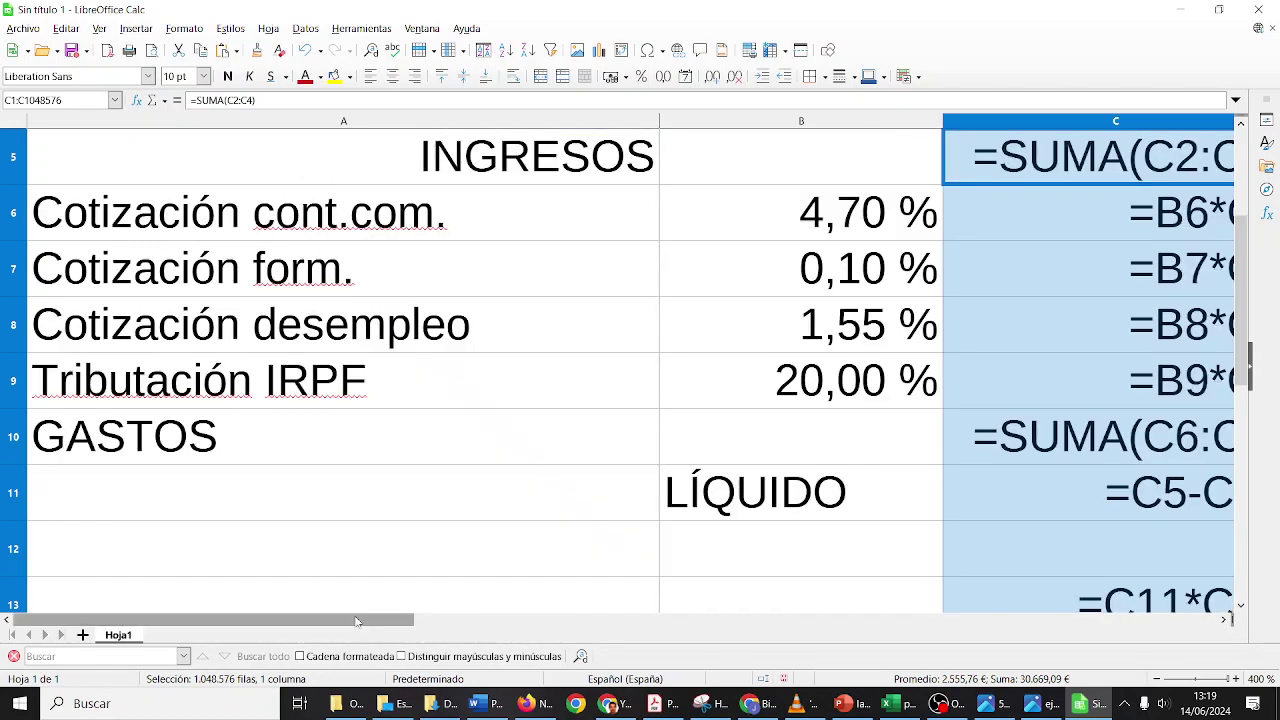
# Step: Clear the number of payments and the annual net pay formula from cells C12:C13
pyautogui.click(1155, 680)
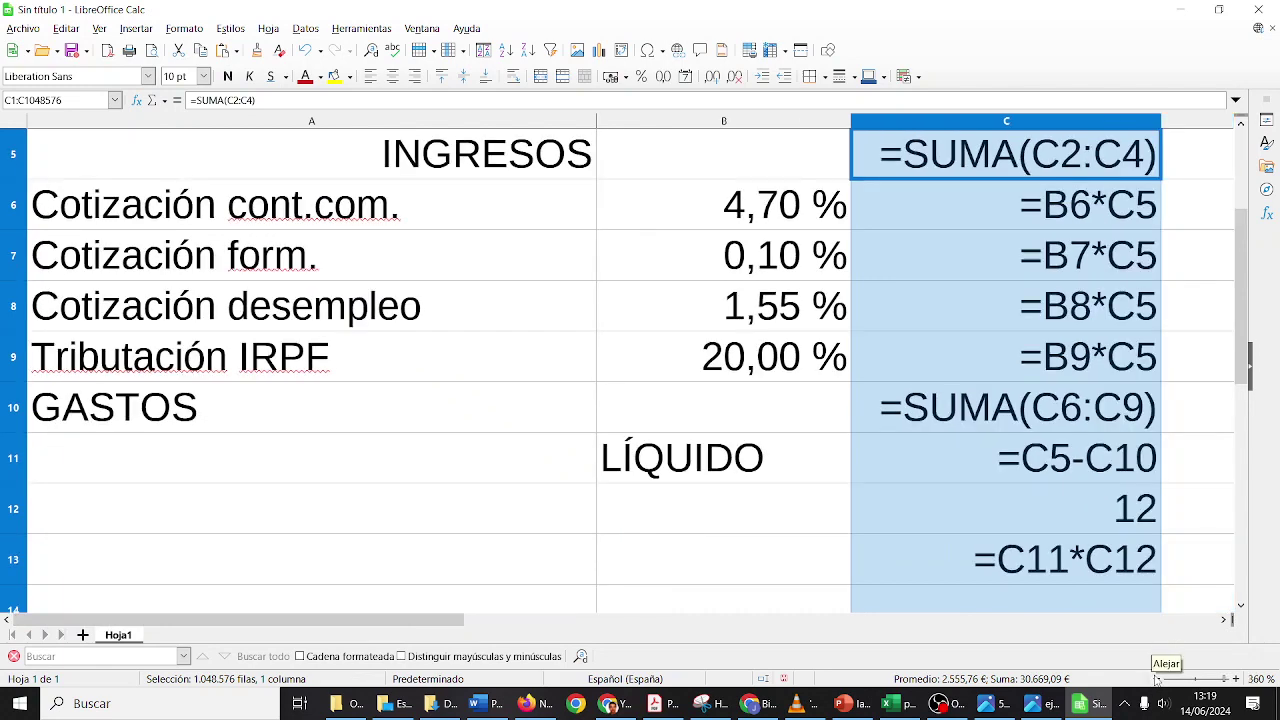
pyautogui.click(1155, 680)
pyautogui.click(1155, 680)
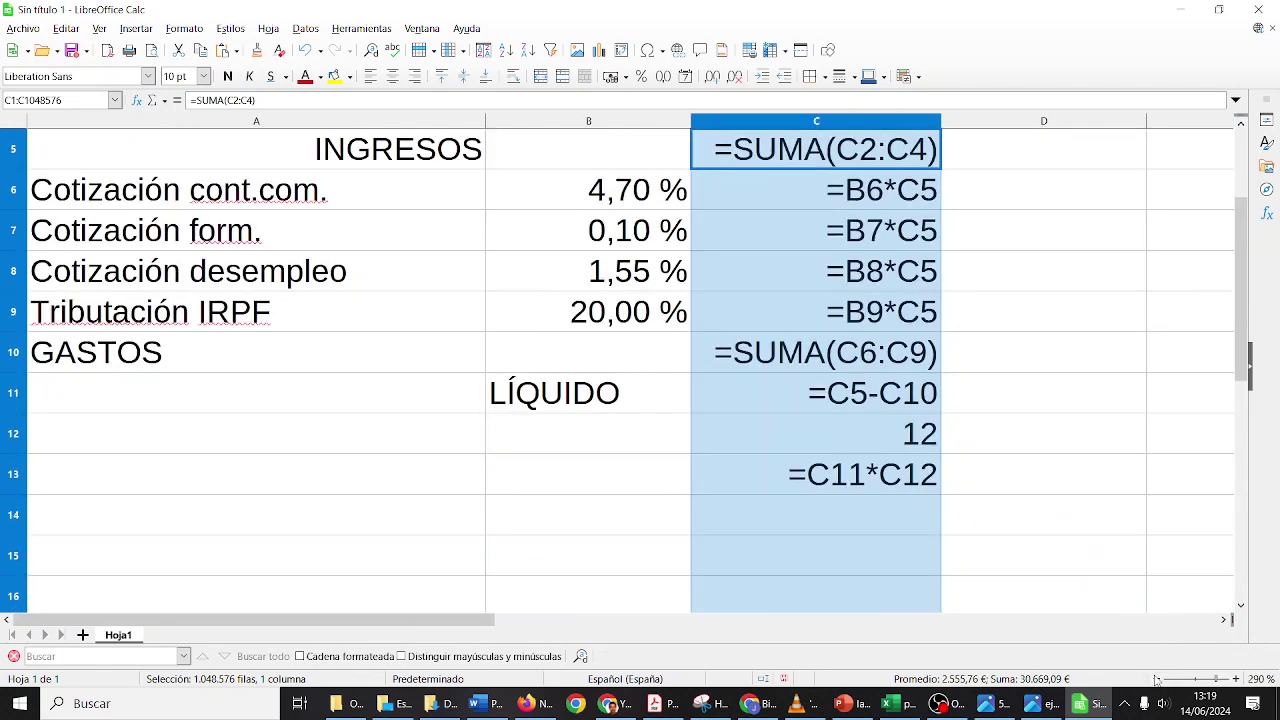
pyautogui.click(1050, 597)
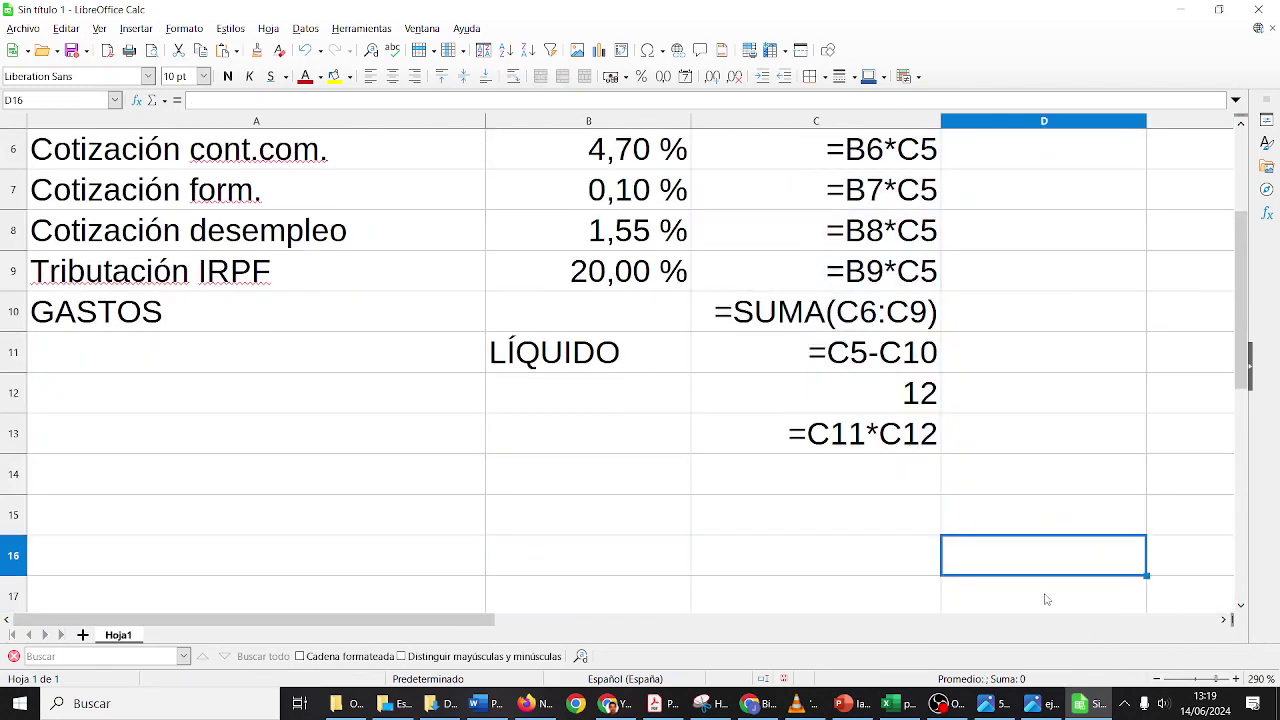
pyautogui.scroll(2, 951, 543)
pyautogui.scroll(-1, 951, 543)
pyautogui.moveTo(918, 489); pyautogui.dragTo(916, 521)
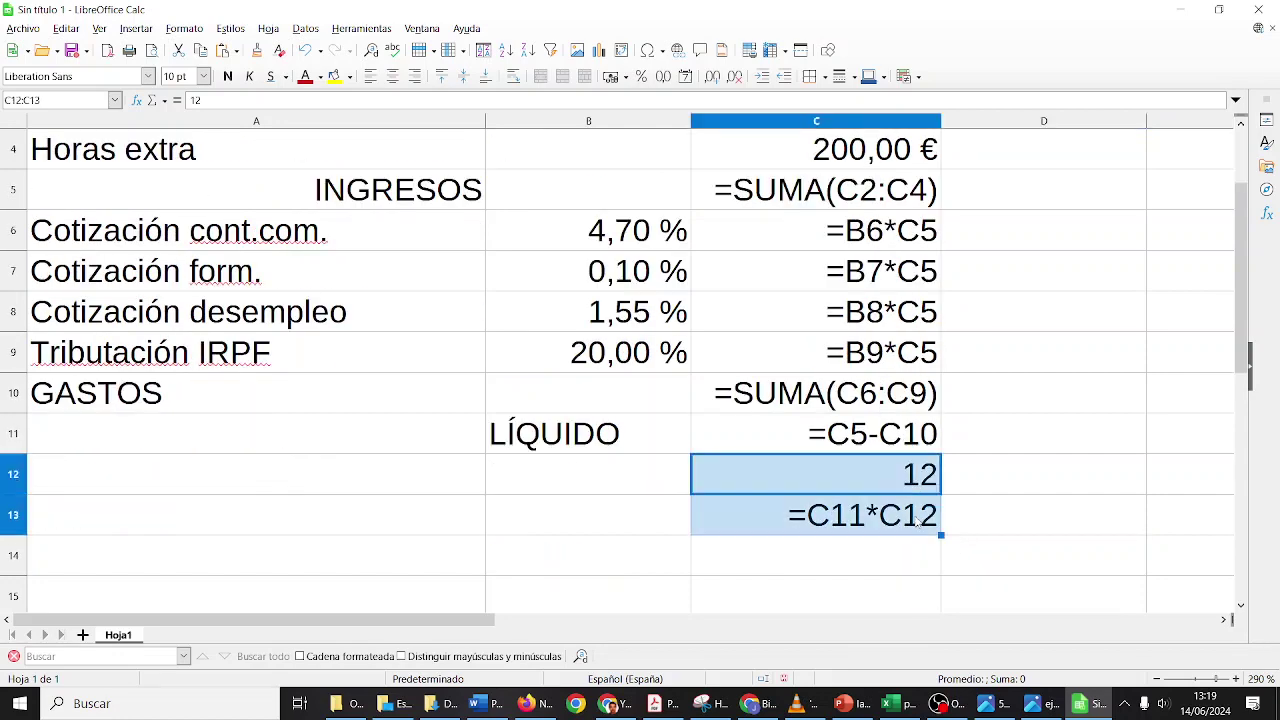
pyautogui.press('Delete')
pyautogui.scroll(1, 916, 520)
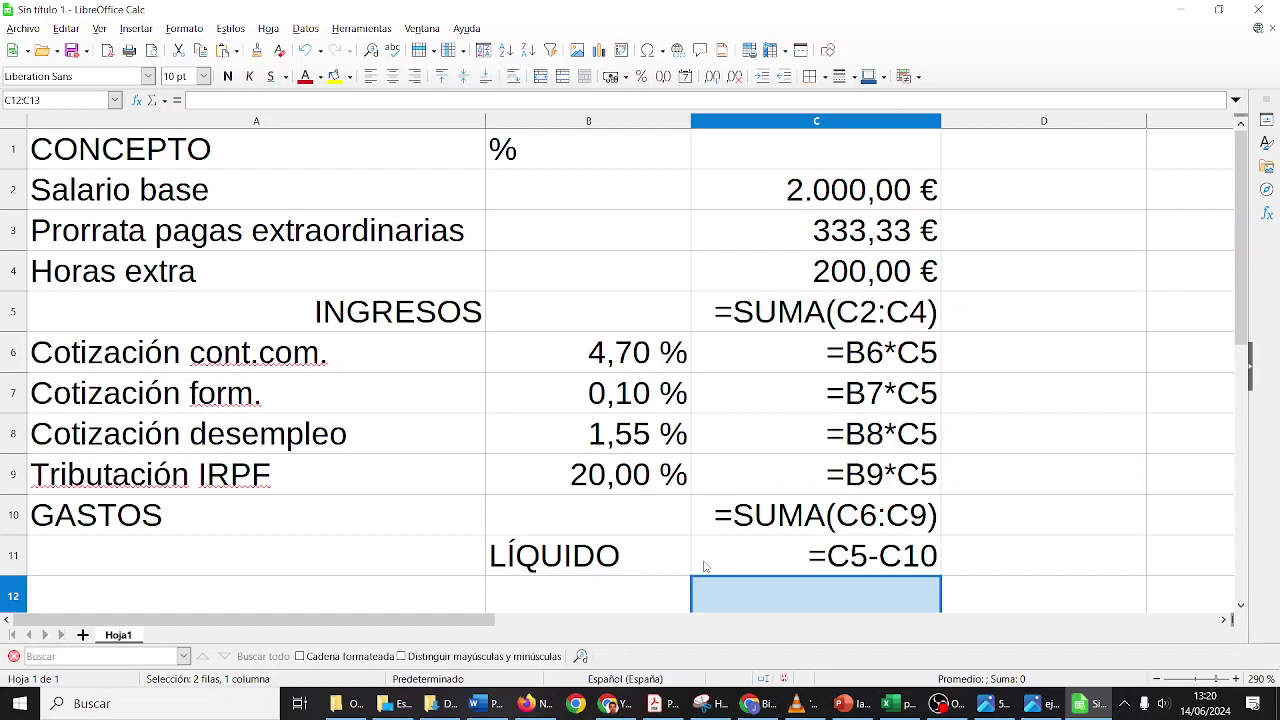
# Step: Switch to the class planning workbook in Excel and enter NÓMINAS in CH38 of the 3ECD-INHUMANOS sheet
pyautogui.click(897, 706)
pyautogui.scroll(-3, 705, 483)
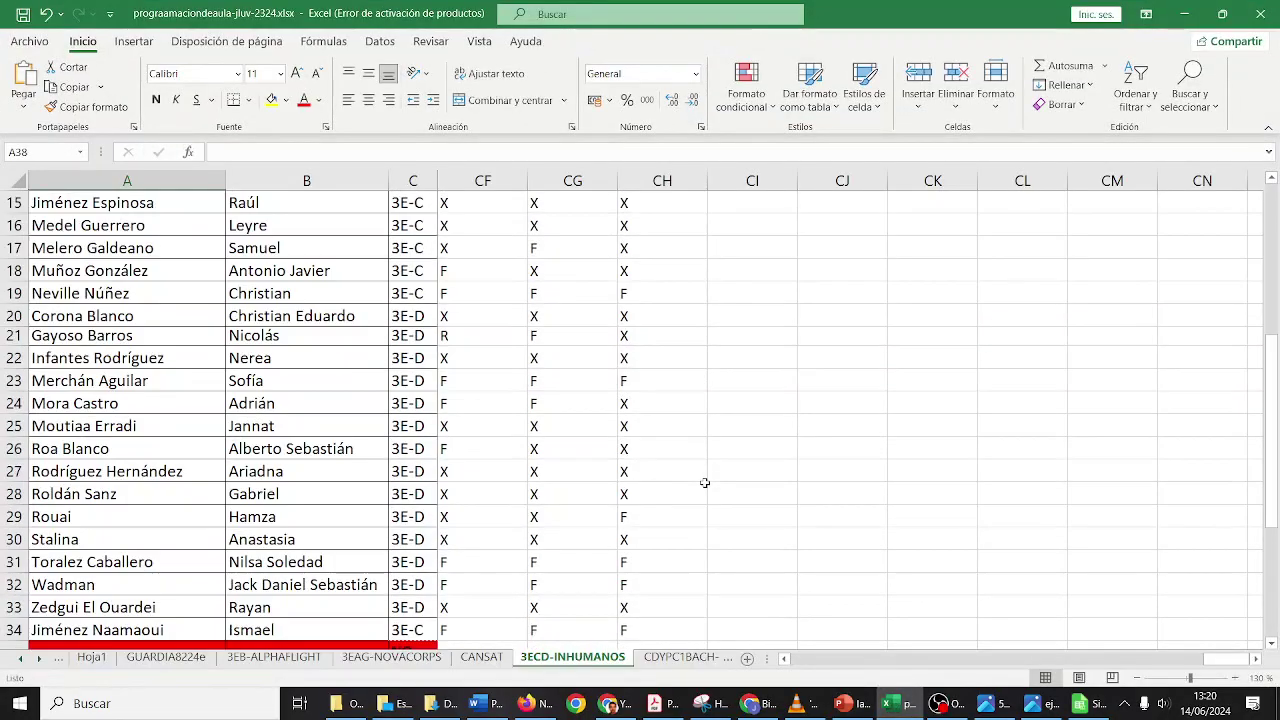
pyautogui.scroll(-1, 705, 483)
pyautogui.scroll(-1, 690, 510)
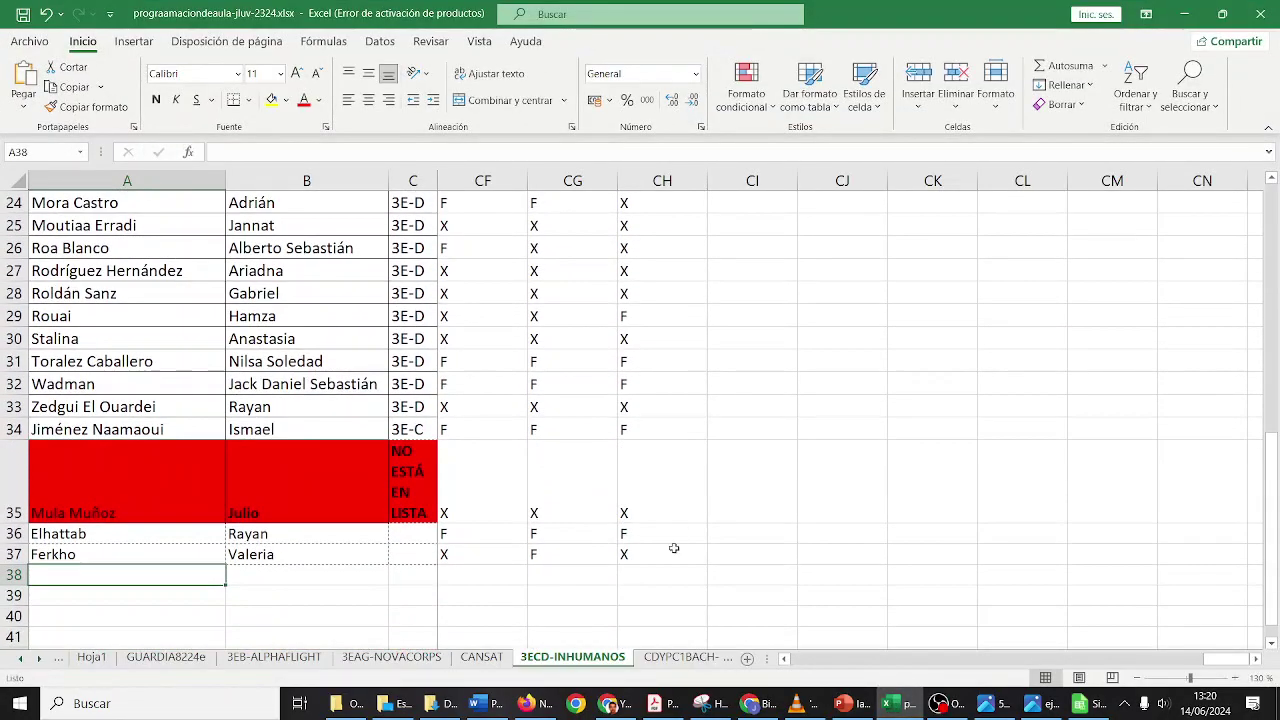
pyautogui.click(669, 572)
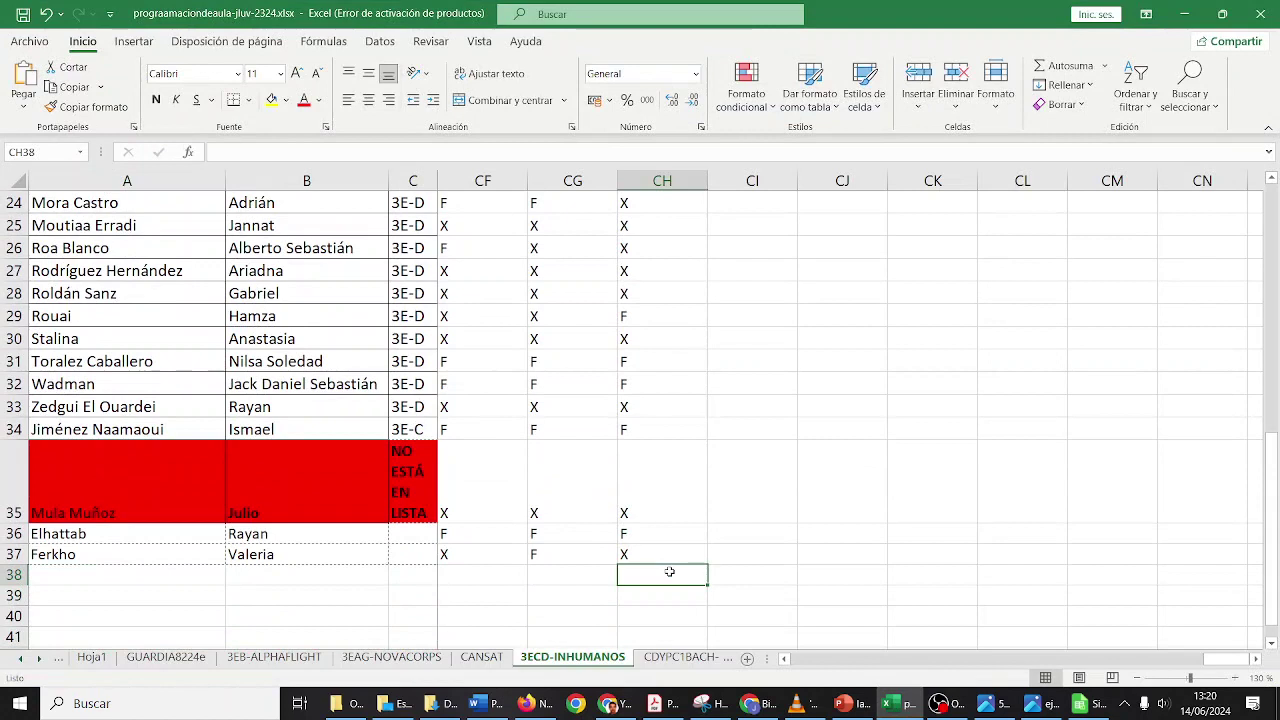
pyautogui.write('NÓMINA')
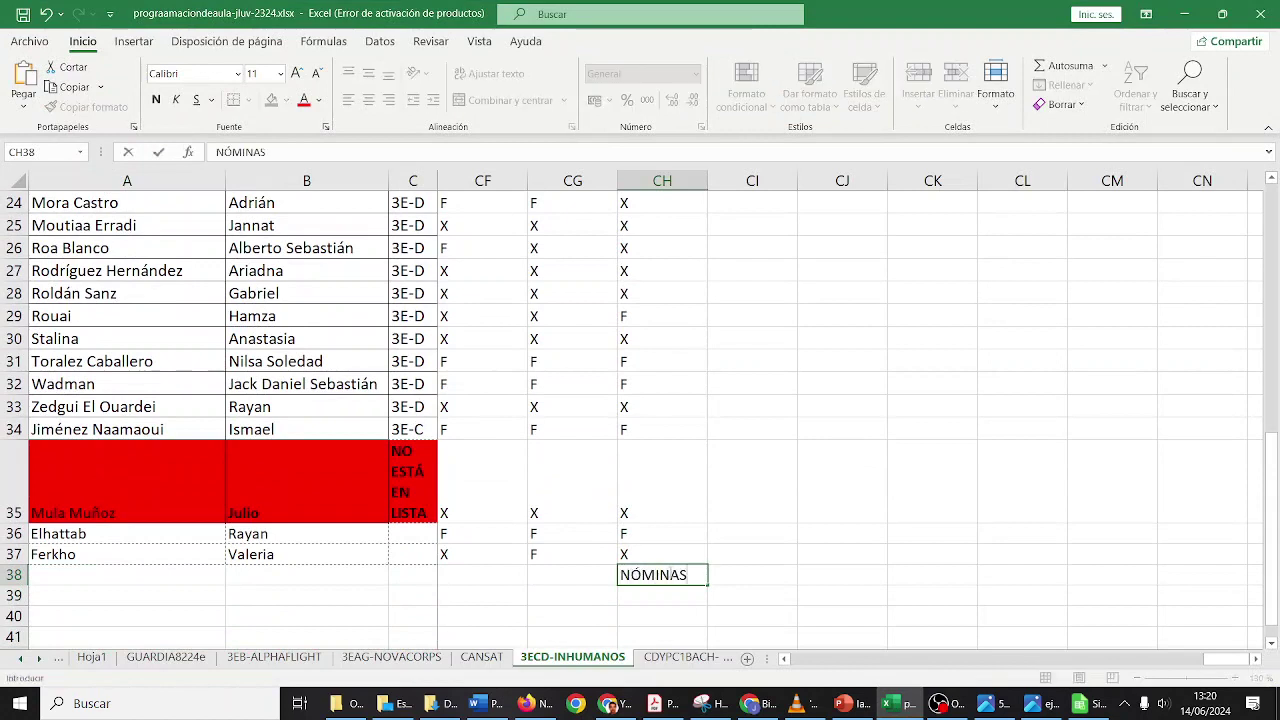
pyautogui.write('S')
pyautogui.press('Return')
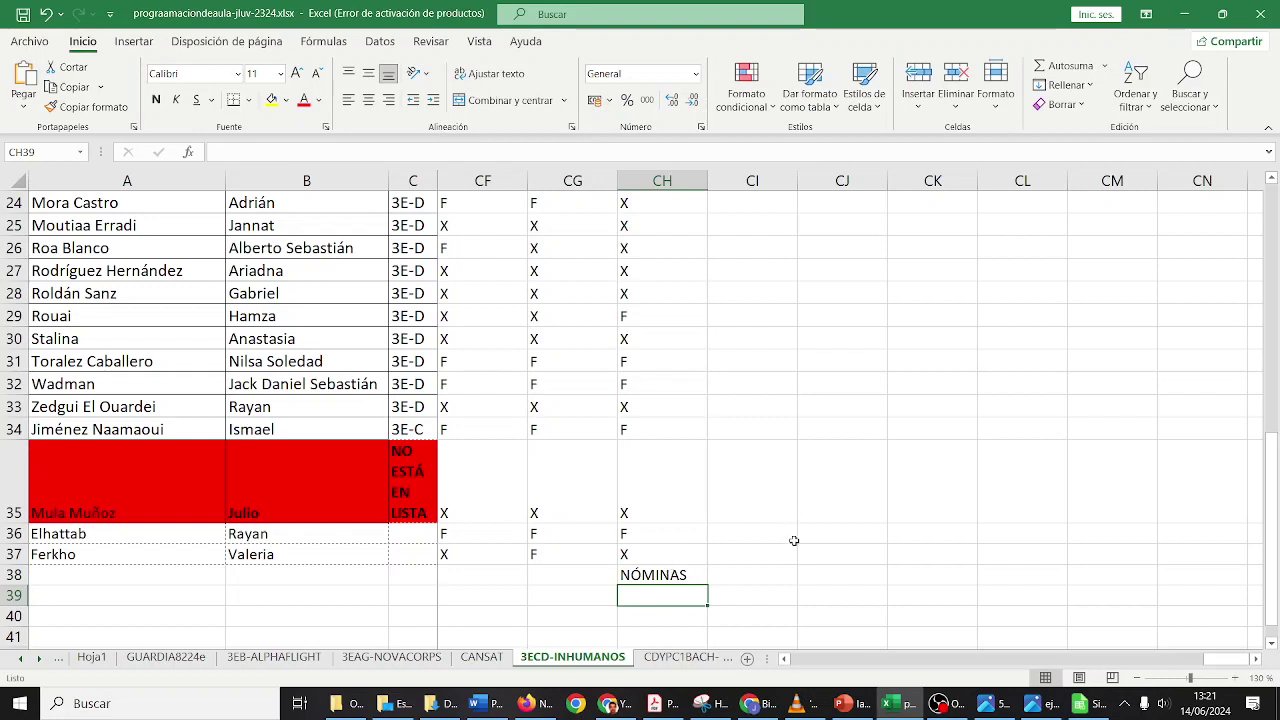
# Step: Switch to the YouTube page in Chrome
pyautogui.click(606, 705)
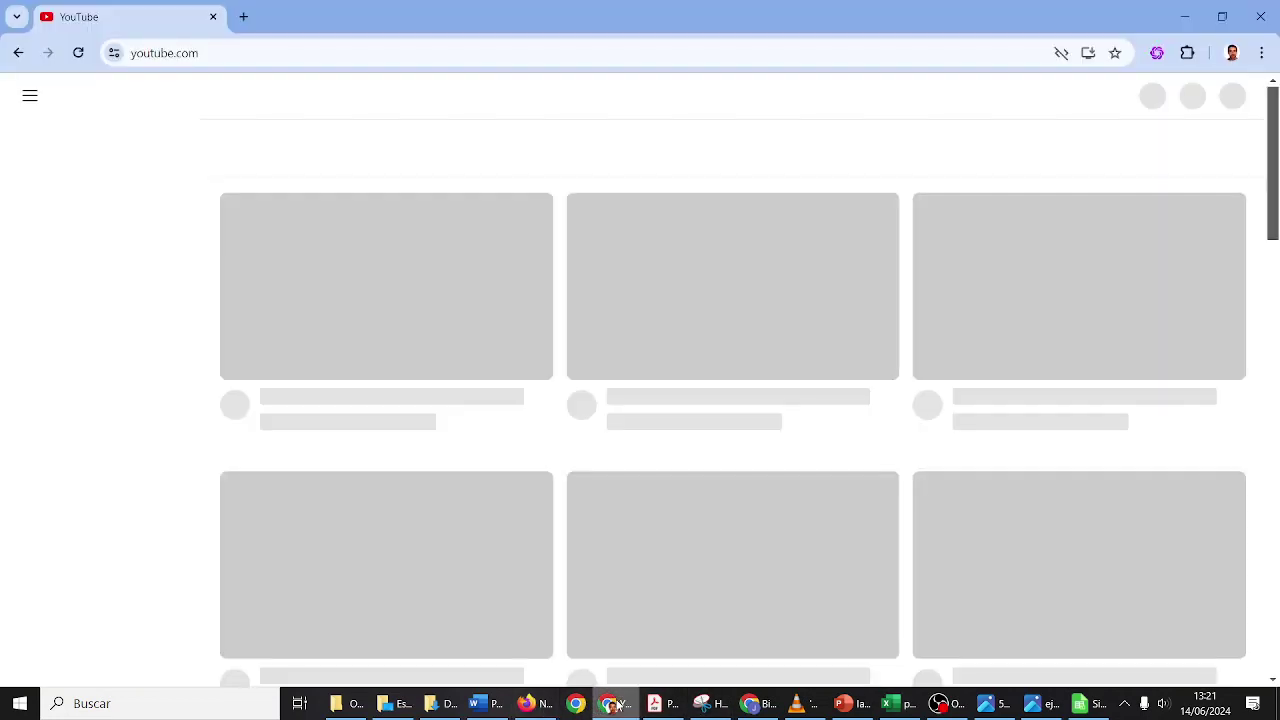